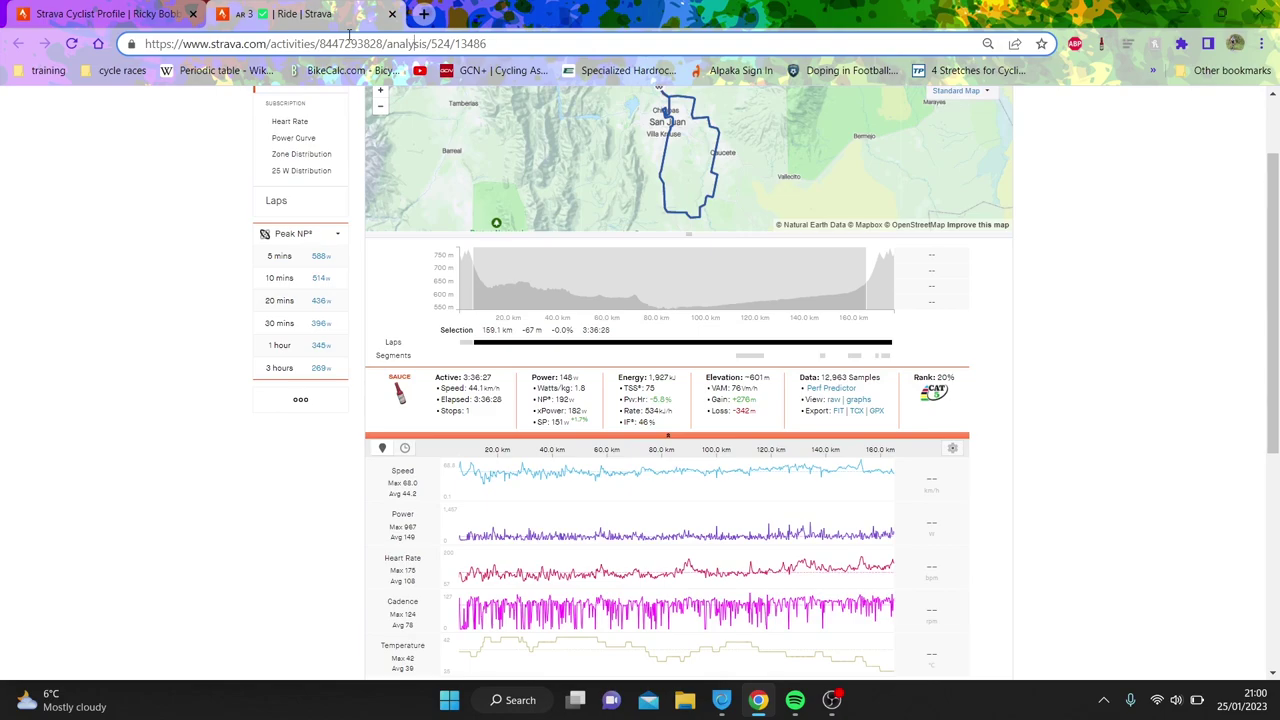
Clear the existing selection so the analysis shows the full ride
{"action": "left_click", "coordinate": [1276, 305]}
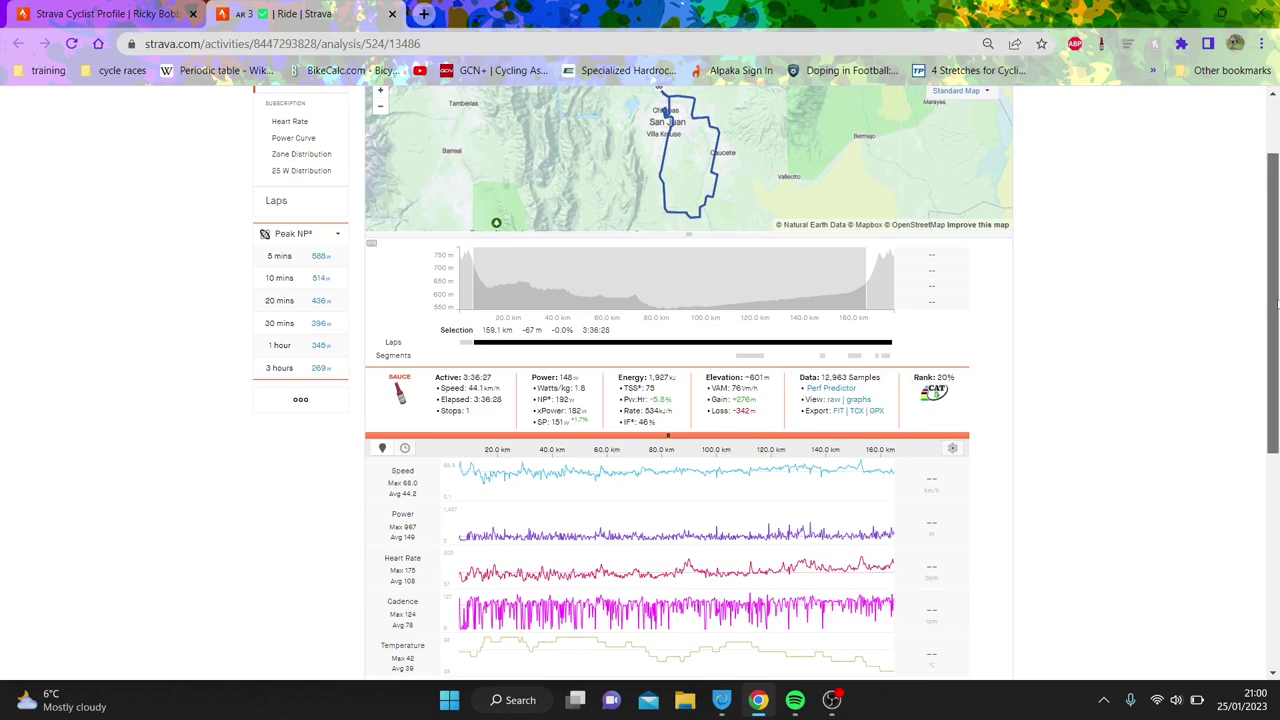
{"action": "left_click_drag", "start_coordinate": [1276, 305], "coordinate": [1276, 247]}
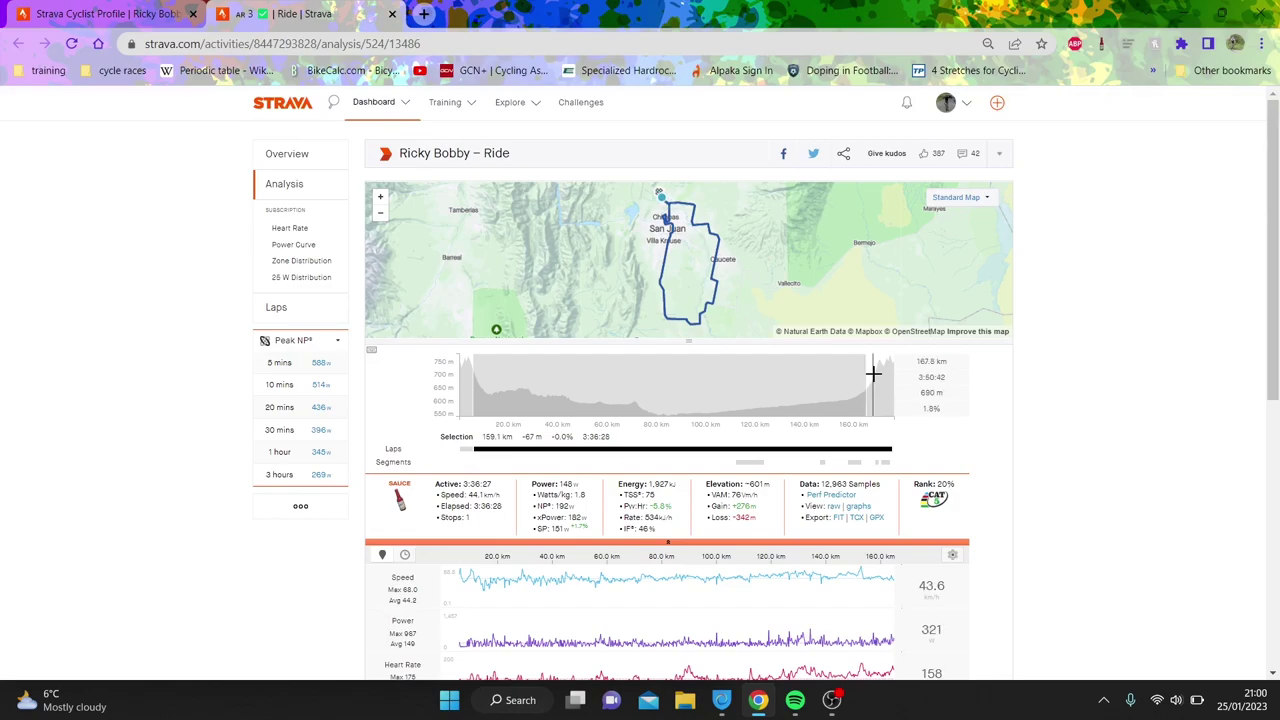
{"action": "left_click", "coordinate": [873, 373]}
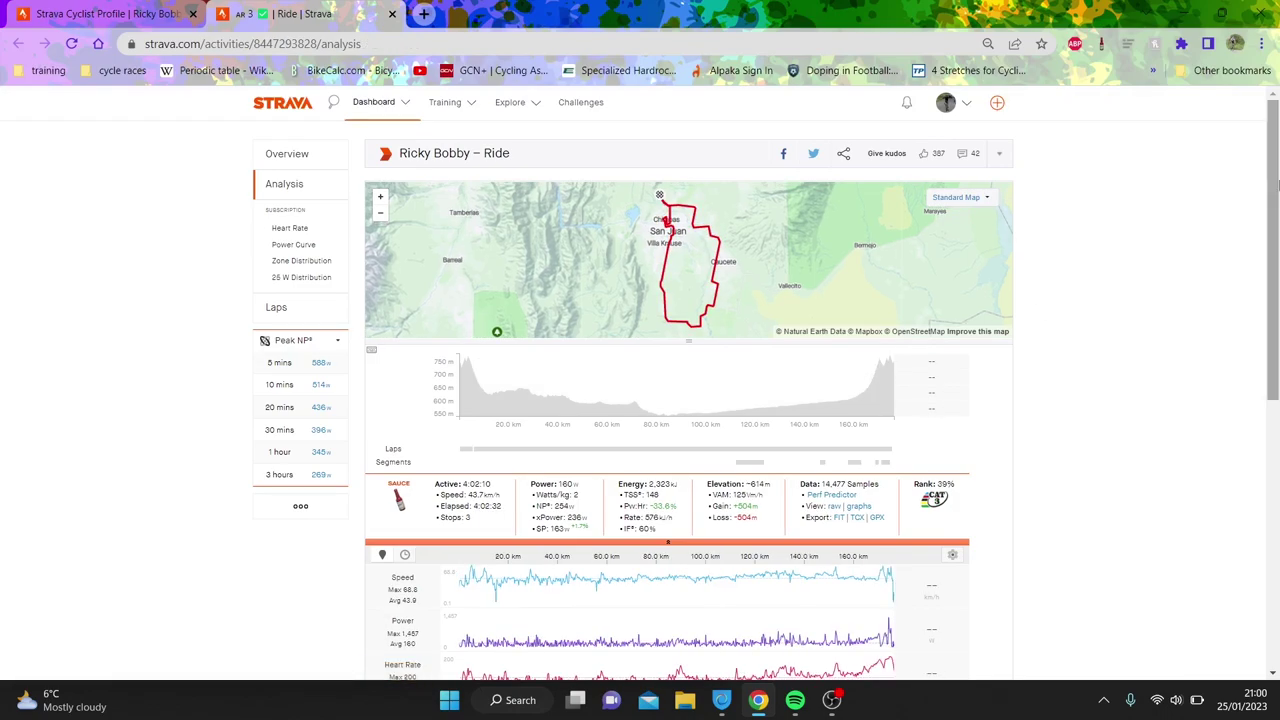
{"action": "left_click_drag", "start_coordinate": [1277, 184], "coordinate": [1277, 246]}
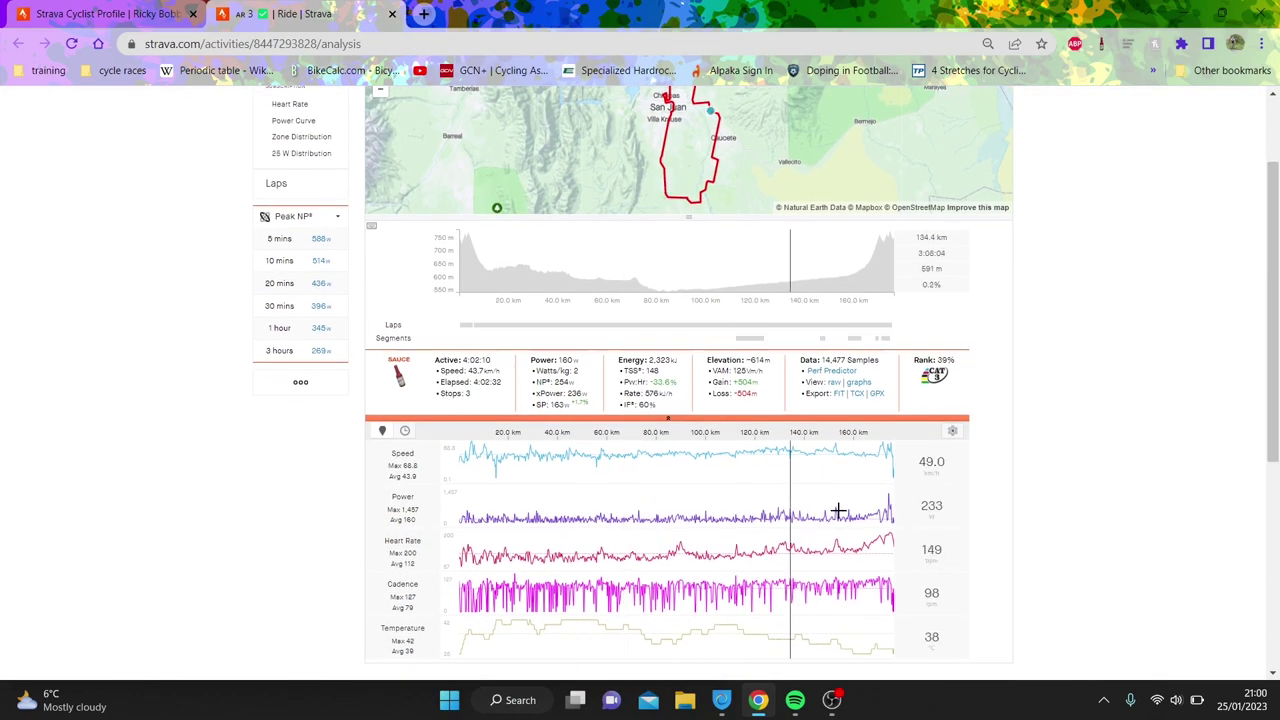
{"action": "left_click_drag", "start_coordinate": [863, 506], "coordinate": [477, 392]}
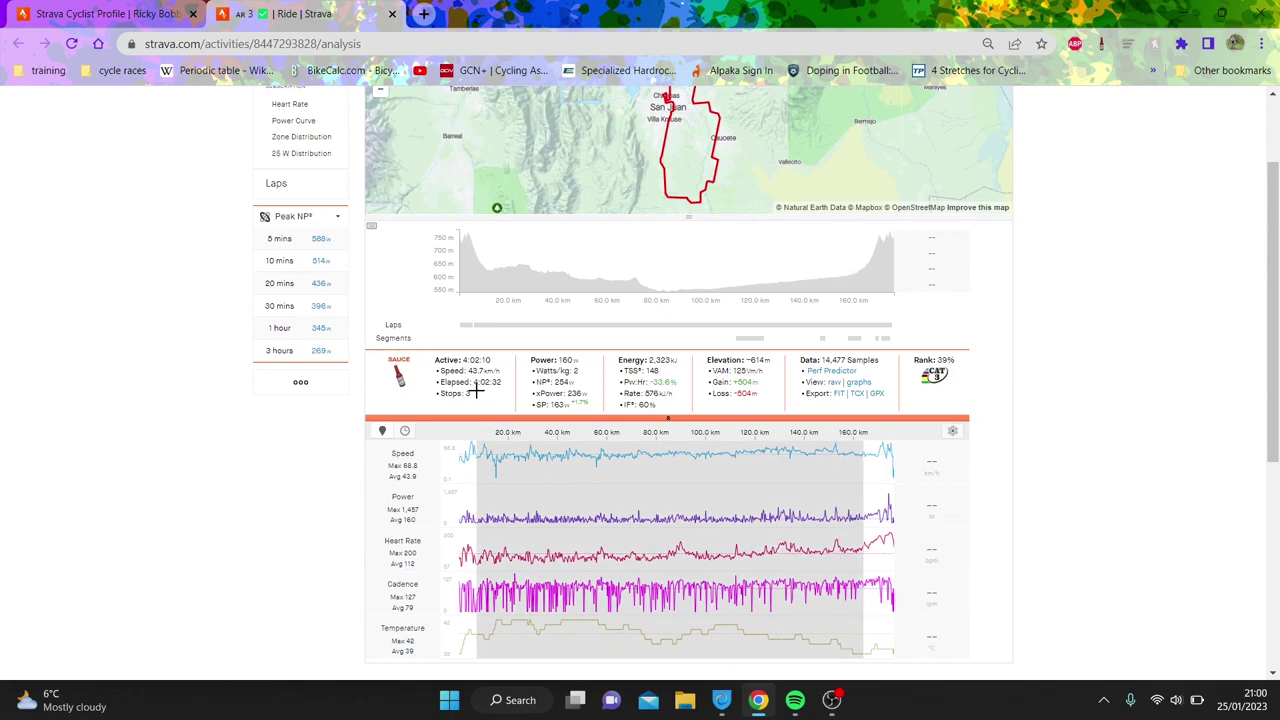
{"action": "left_click", "coordinate": [601, 491]}
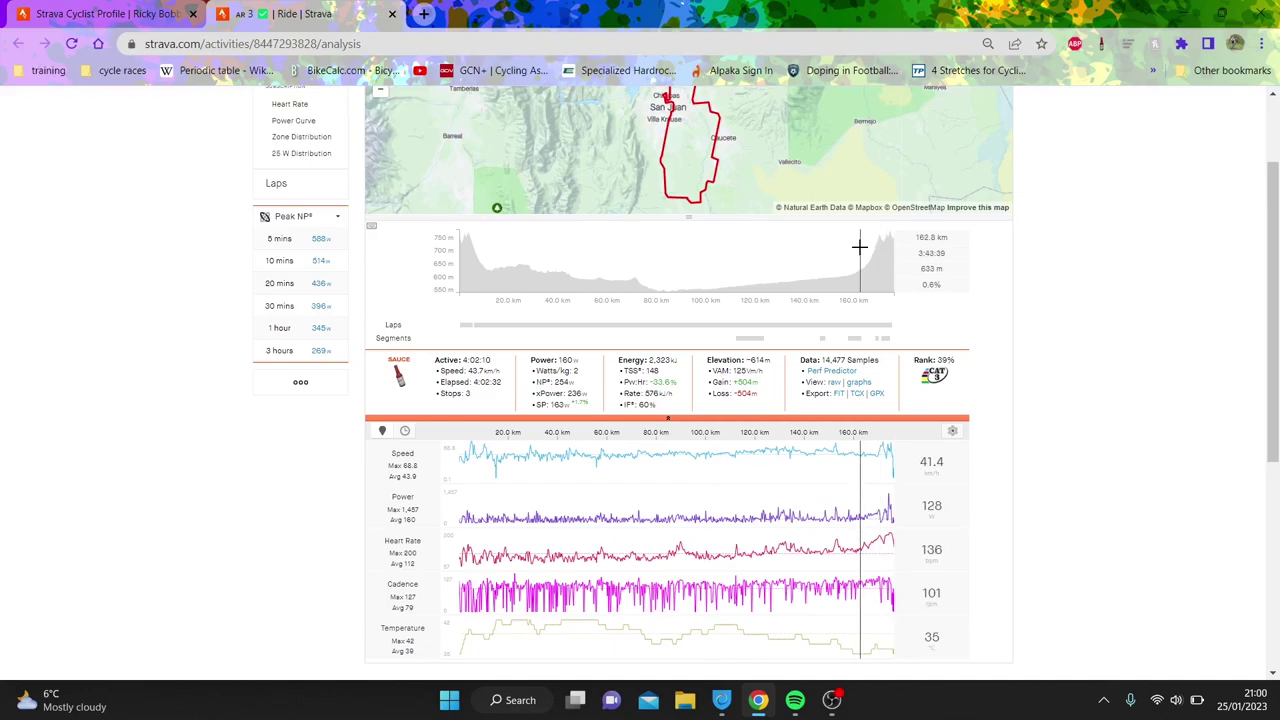
Narrow the range from the final 13.8 km down to the last 0.8 km before 170.4 km
{"action": "left_click_drag", "start_coordinate": [858, 246], "coordinate": [909, 249]}
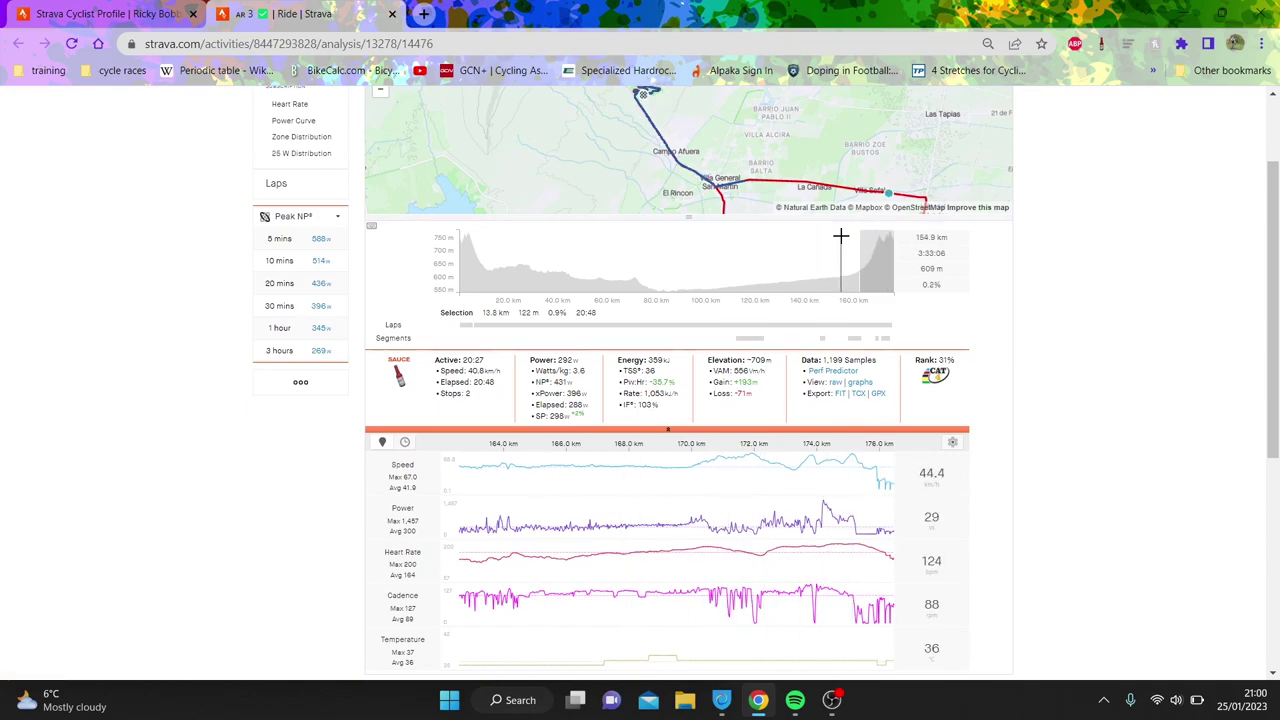
{"action": "left_click", "coordinate": [845, 236]}
{"action": "left_click_drag", "start_coordinate": [873, 240], "coordinate": [522, 240]}
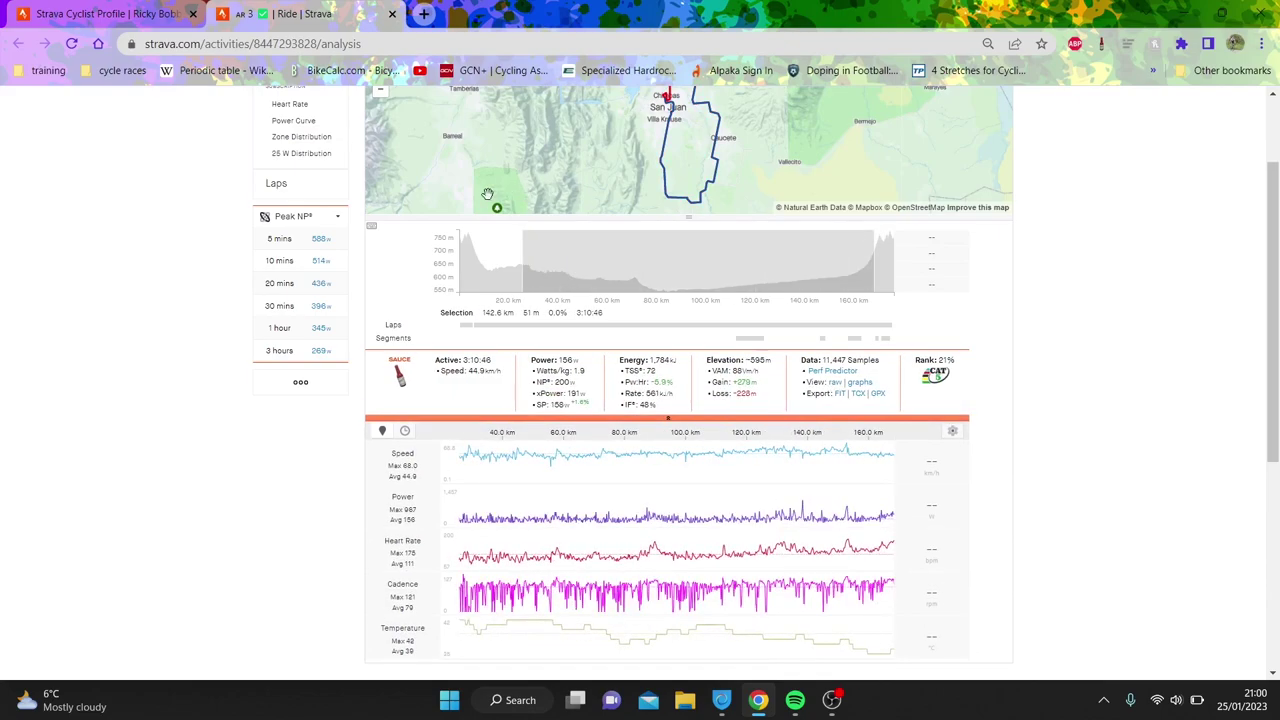
{"action": "left_click_drag", "start_coordinate": [487, 193], "coordinate": [482, 198]}
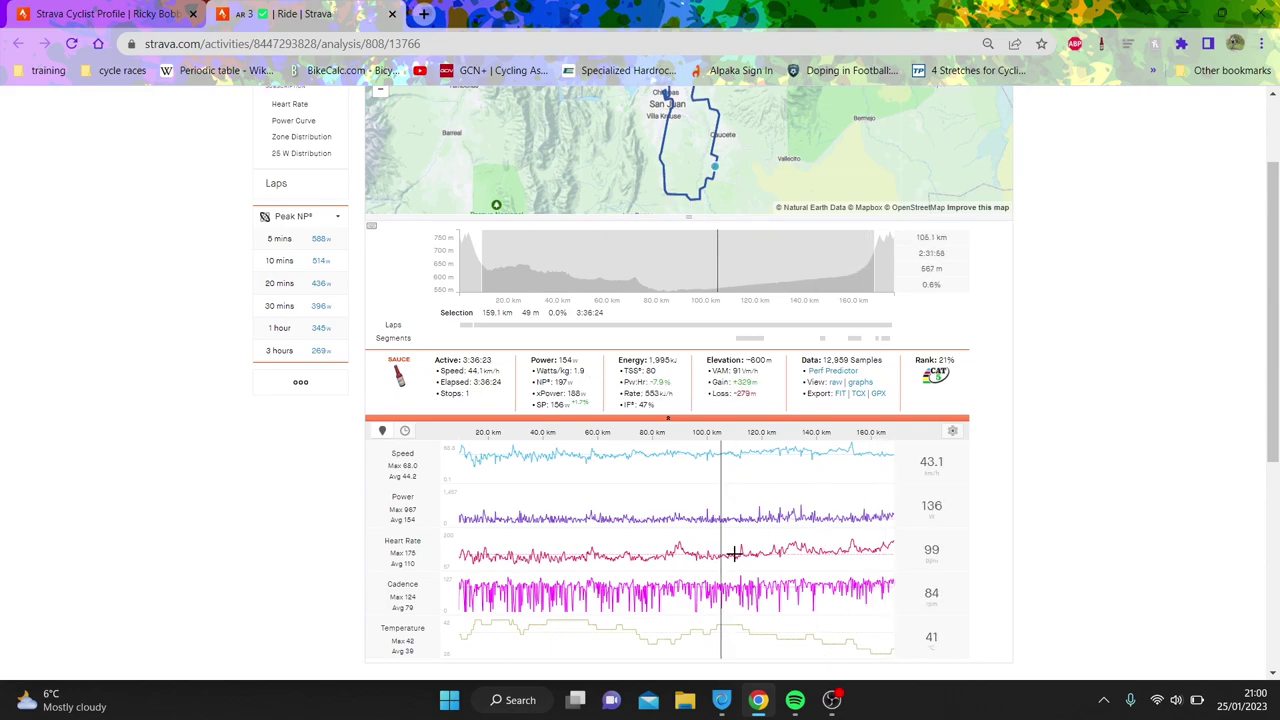
{"action": "left_click_drag", "start_coordinate": [894, 260], "coordinate": [866, 252]}
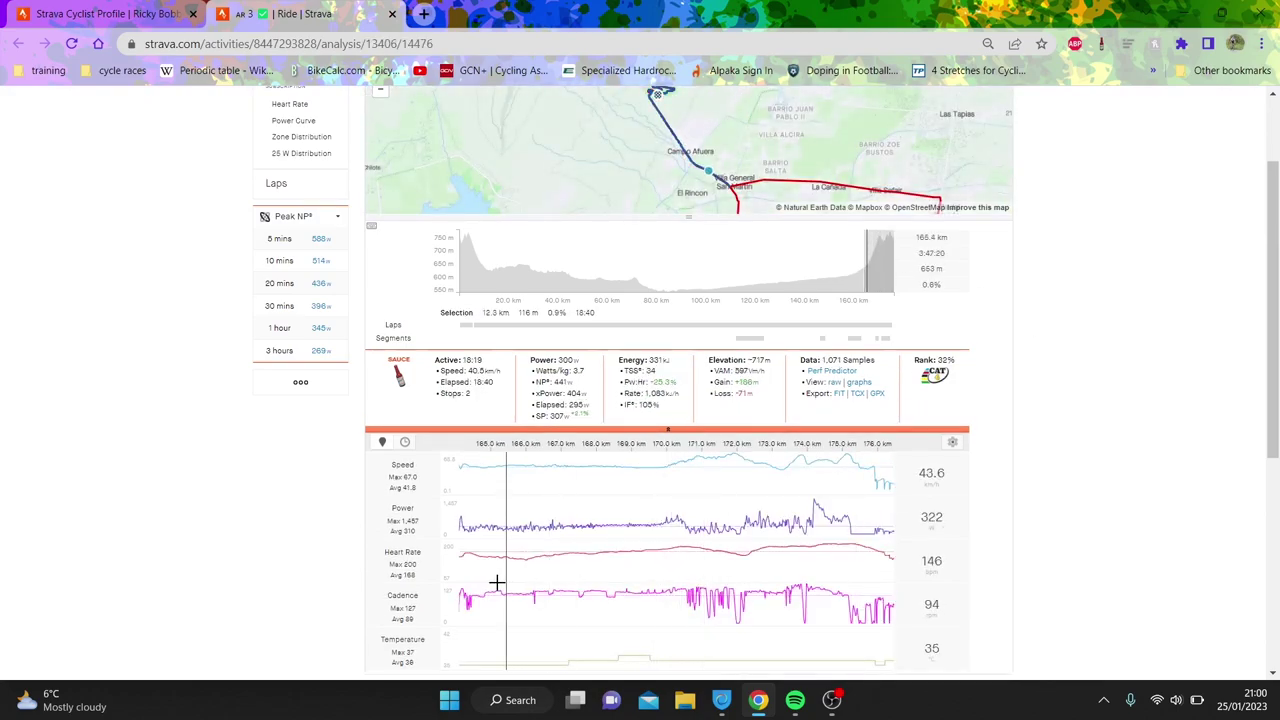
{"action": "left_click_drag", "start_coordinate": [458, 581], "coordinate": [685, 596]}
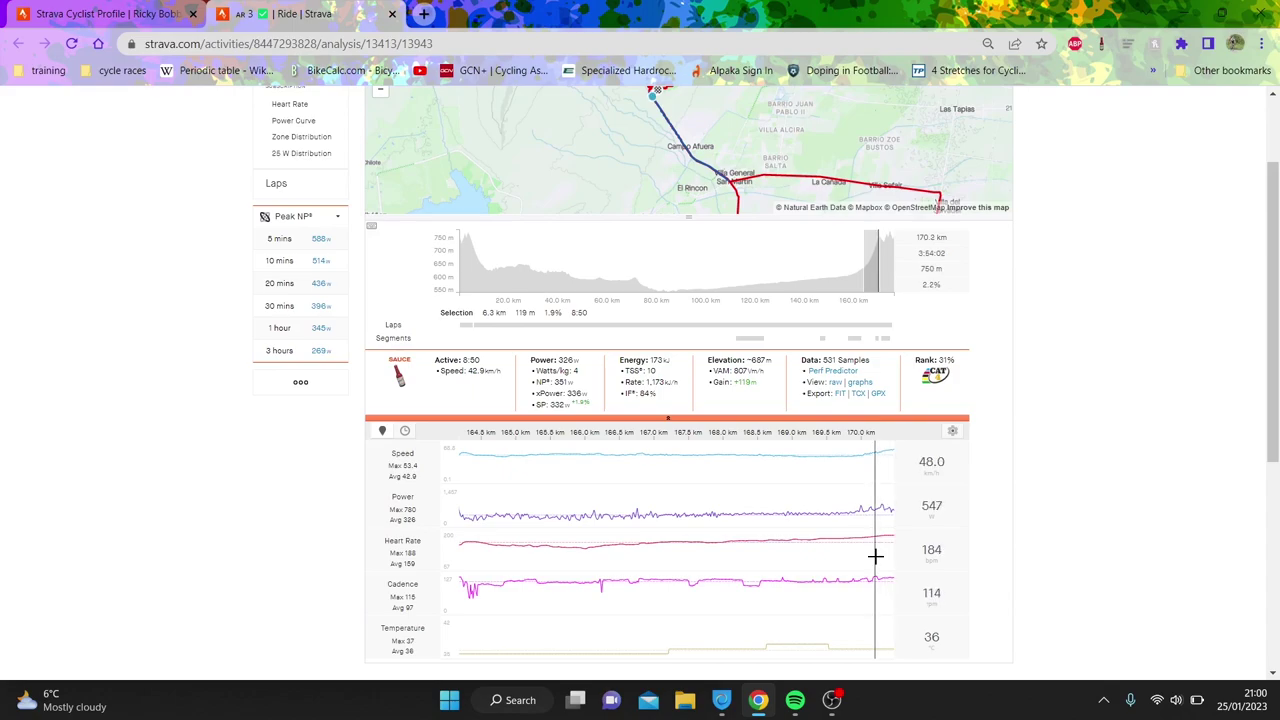
{"action": "left_click_drag", "start_coordinate": [837, 571], "coordinate": [986, 594]}
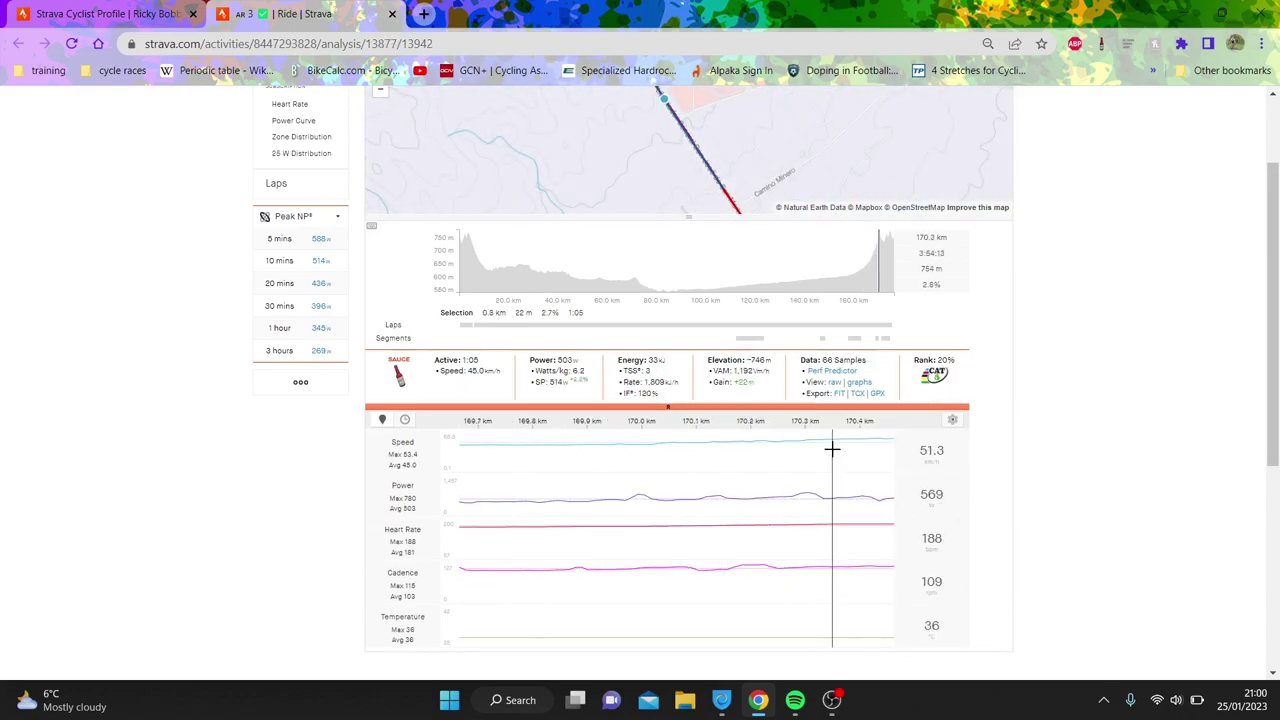
Zoom out from the 0.8 km range, then zoom the charts to 172.2–173.9 km on the circuit
{"action": "left_click", "coordinate": [889, 245]}
{"action": "left_click_drag", "start_coordinate": [941, 264], "coordinate": [873, 264]}
{"action": "scroll", "coordinate": [665, 215], "scroll_direction": "up", "scroll_amount": 2}
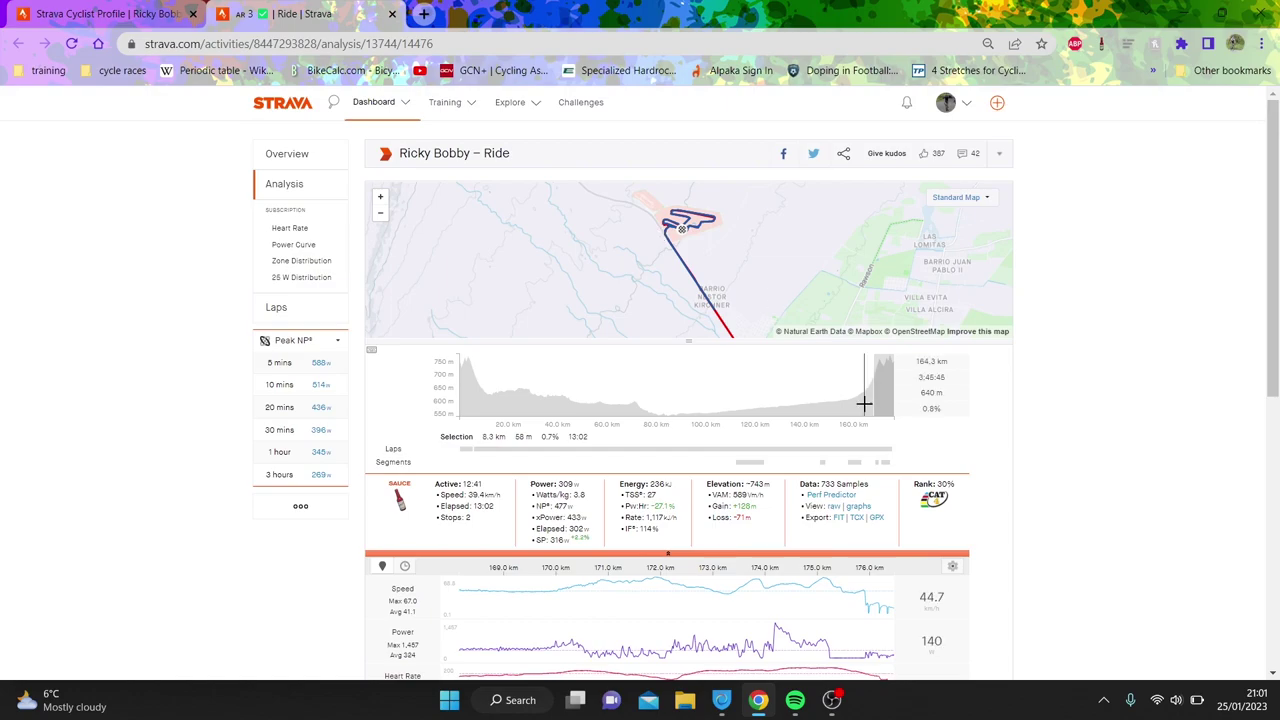
{"action": "scroll", "coordinate": [1275, 268], "scroll_direction": "down", "scroll_amount": 1}
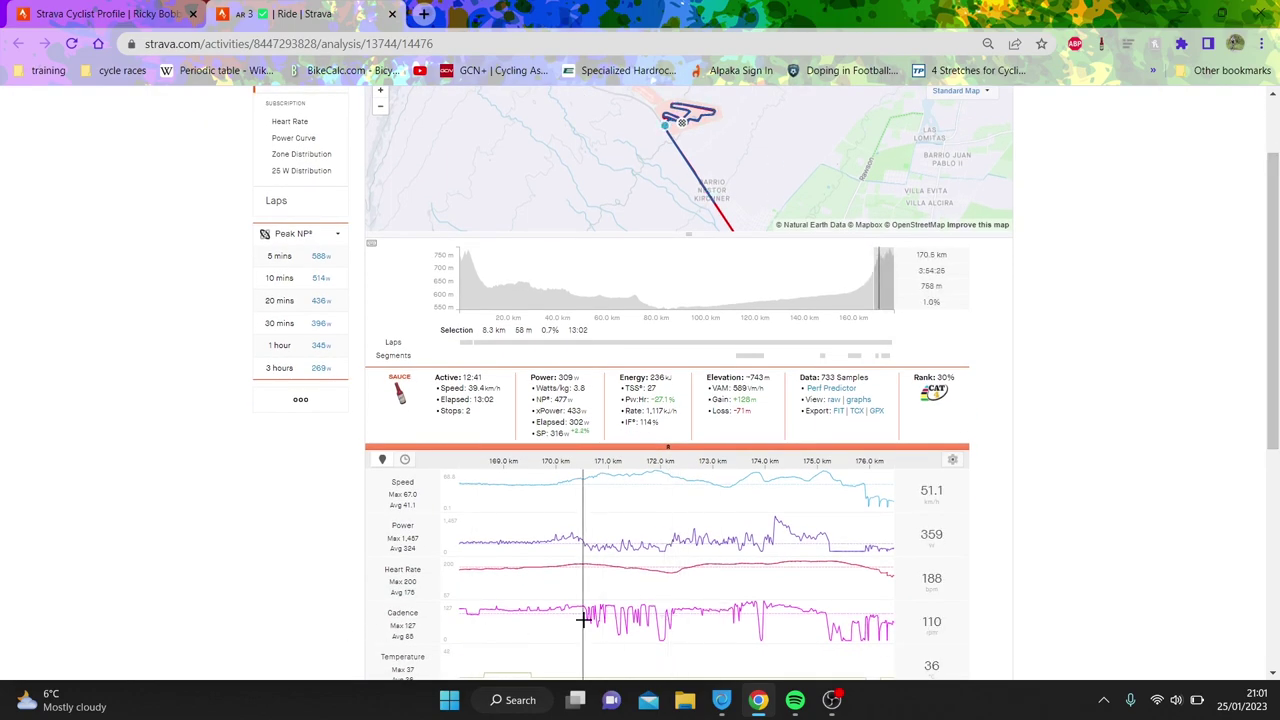
{"action": "left_click_drag", "start_coordinate": [585, 612], "coordinate": [758, 620]}
{"action": "scroll", "coordinate": [1260, 240], "scroll_direction": "up", "scroll_amount": 1}
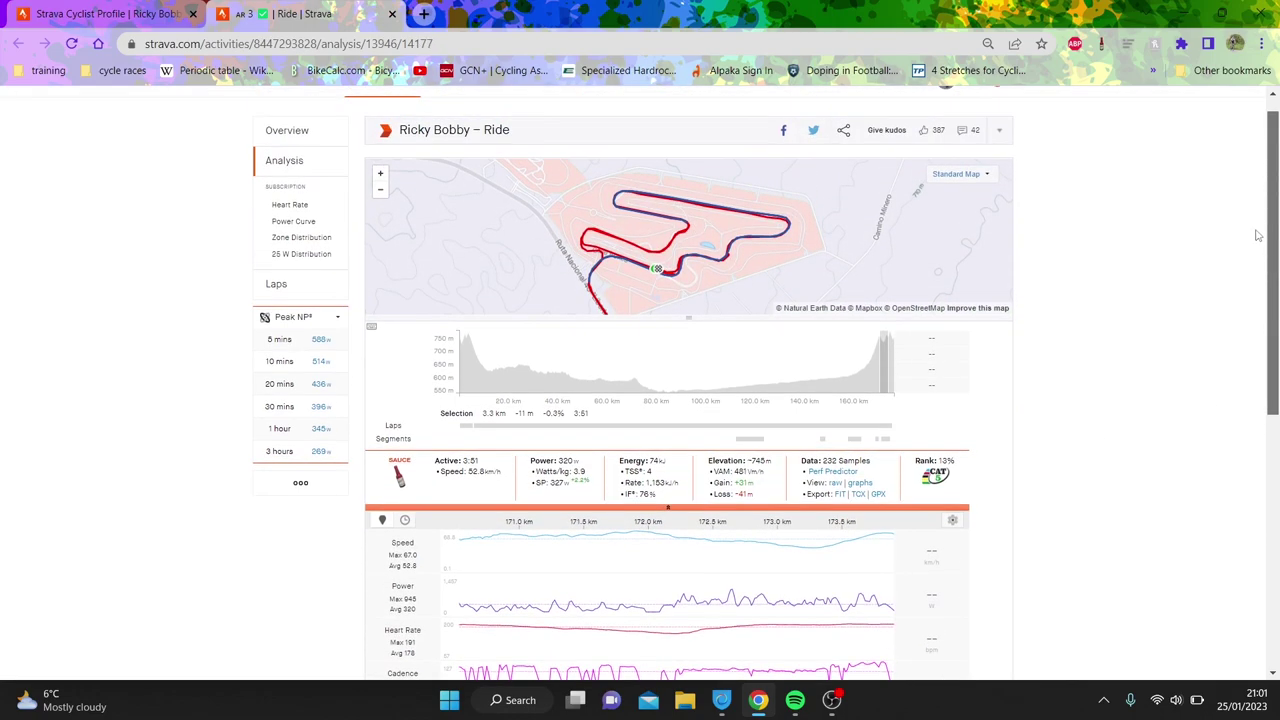
{"action": "scroll", "coordinate": [1260, 240], "scroll_direction": "down", "scroll_amount": 1}
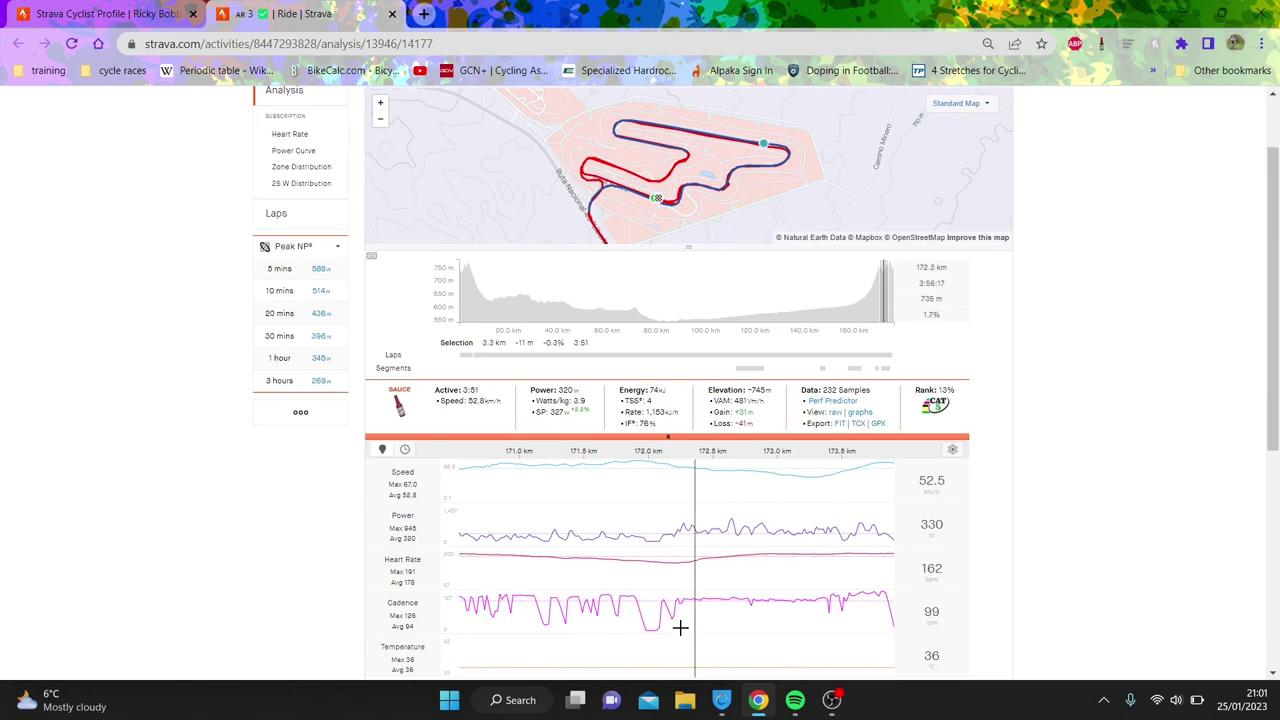
{"action": "left_click_drag", "start_coordinate": [670, 623], "coordinate": [962, 660]}
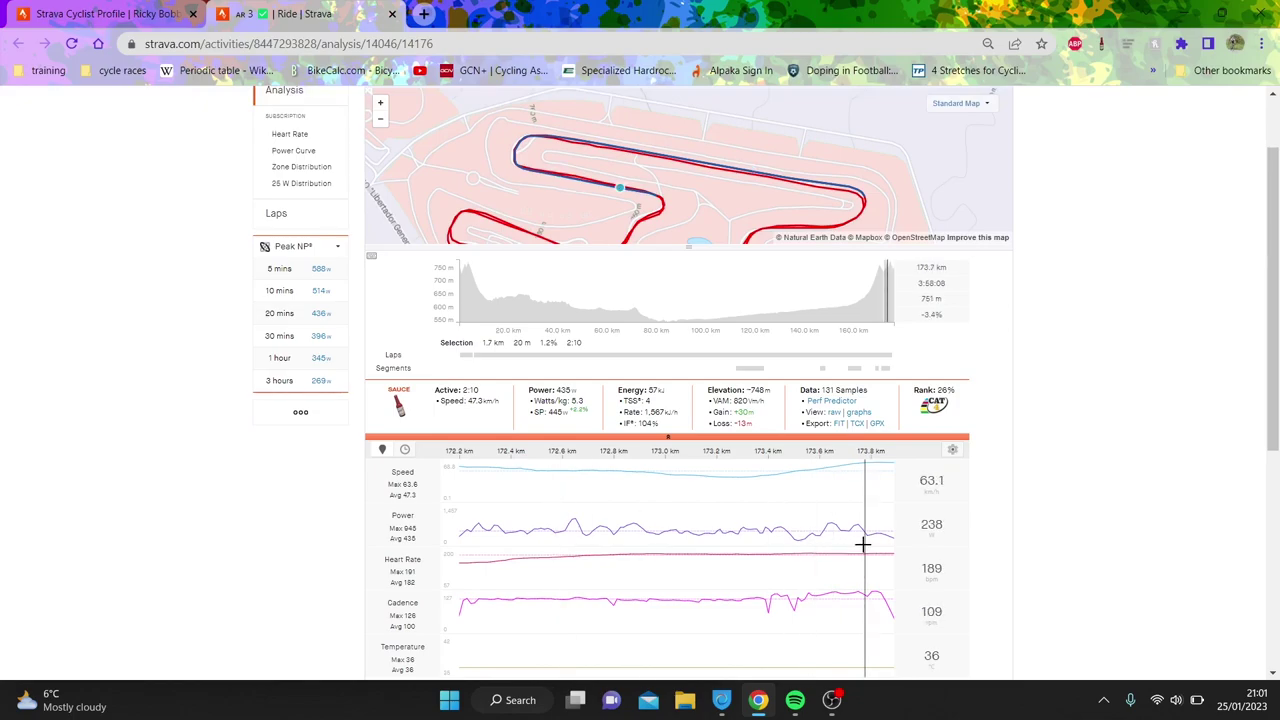
Inspect the 30 s effort near 174.2 km, then select the last 5.2 km and the 174–175 km sprint
{"action": "left_click_drag", "start_coordinate": [866, 297], "coordinate": [877, 294]}
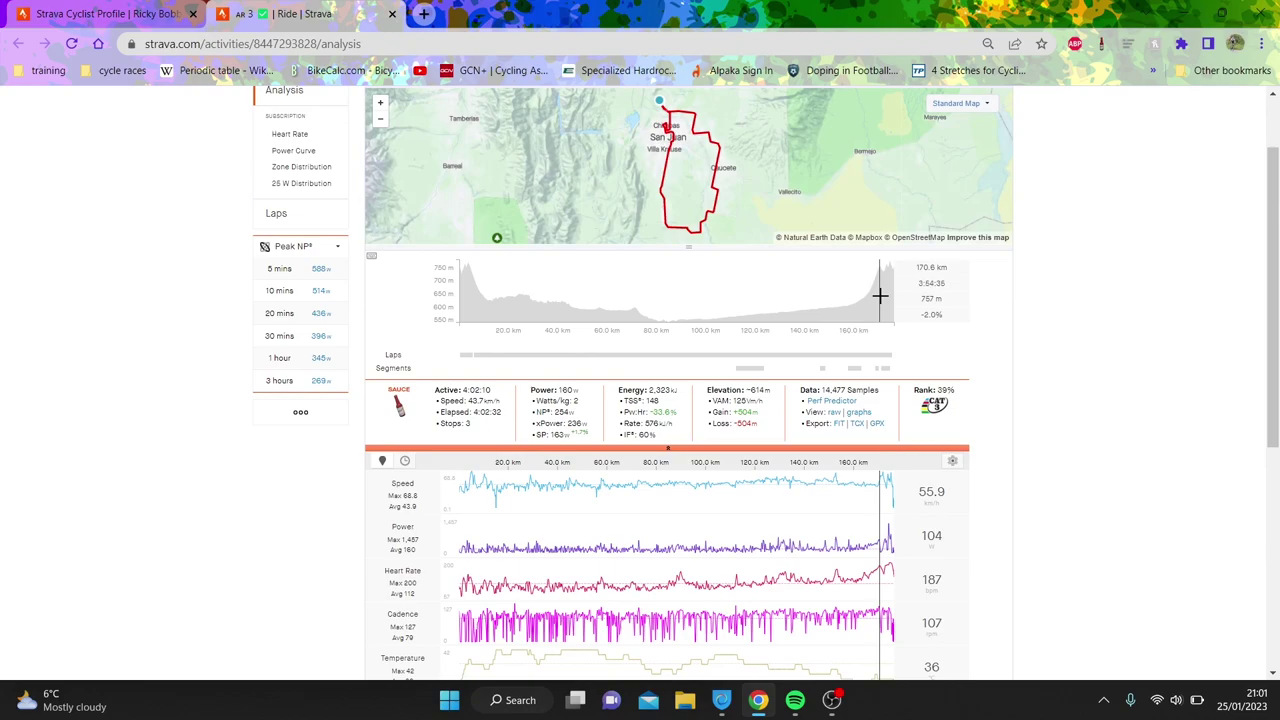
{"action": "left_click_drag", "start_coordinate": [688, 518], "coordinate": [808, 514]}
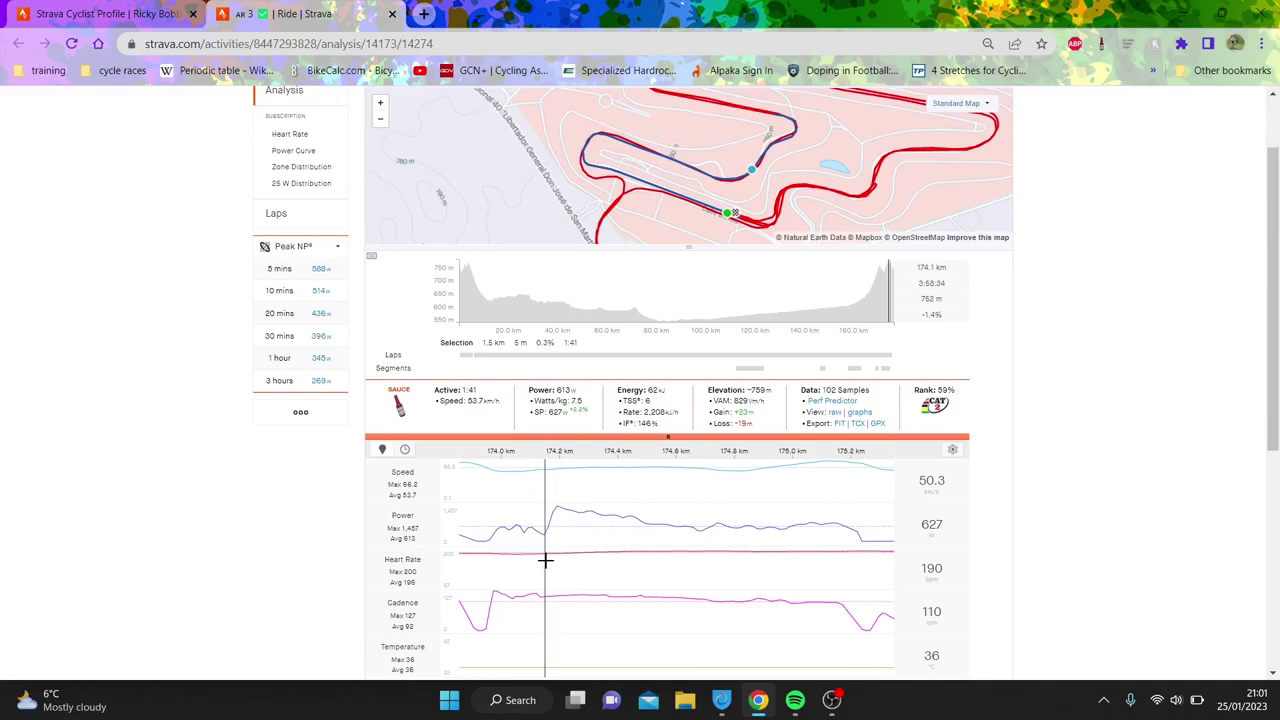
{"action": "left_click_drag", "start_coordinate": [547, 561], "coordinate": [851, 588]}
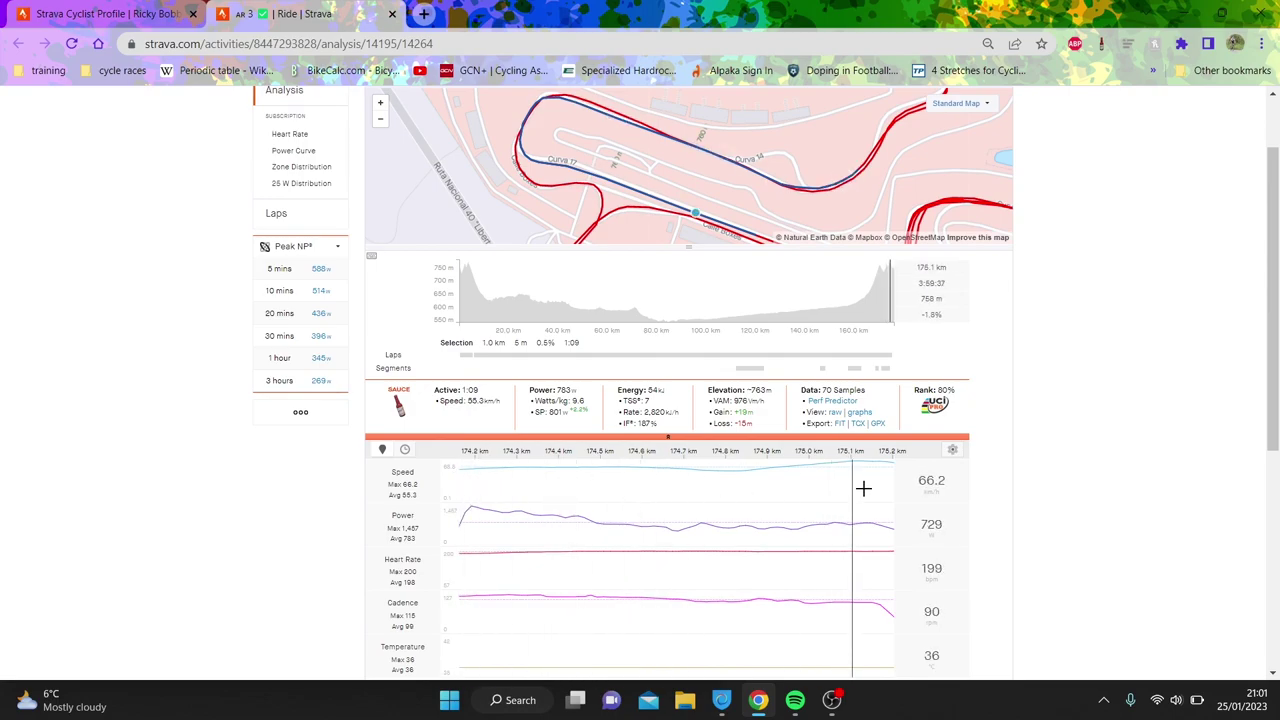
{"action": "left_click_drag", "start_coordinate": [641, 503], "coordinate": [458, 507]}
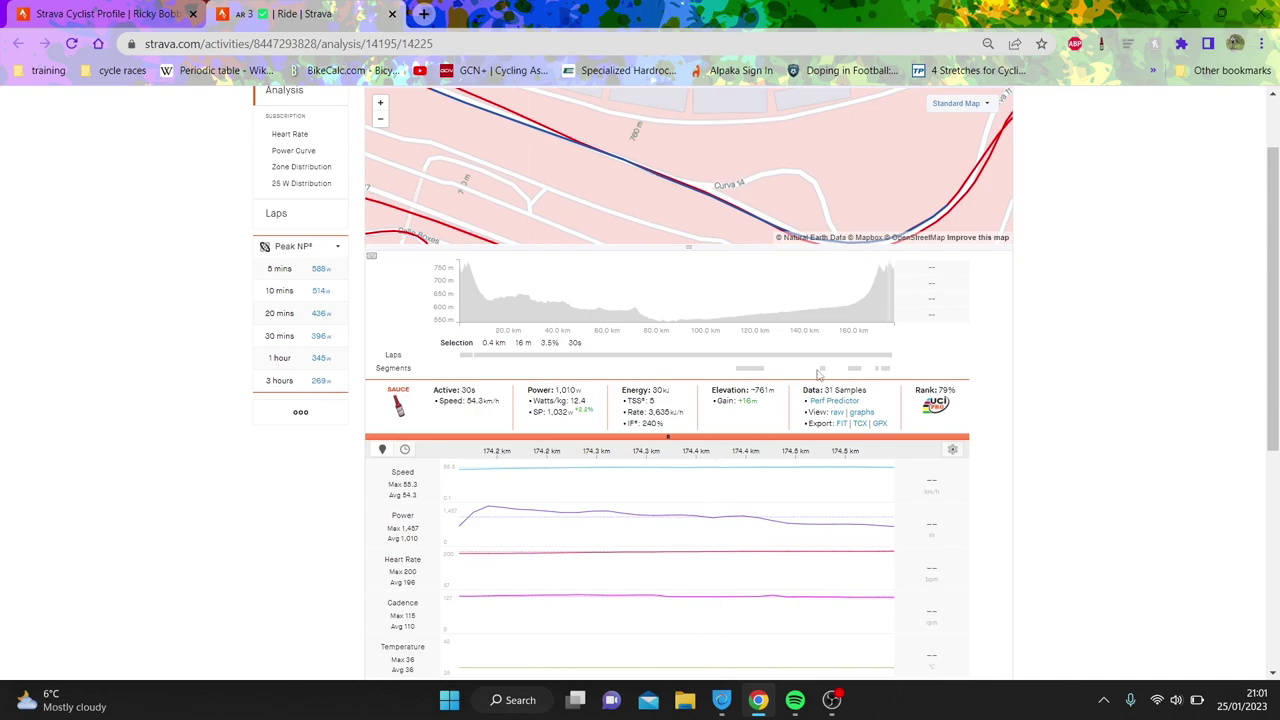
{"action": "left_click_drag", "start_coordinate": [880, 277], "coordinate": [929, 286]}
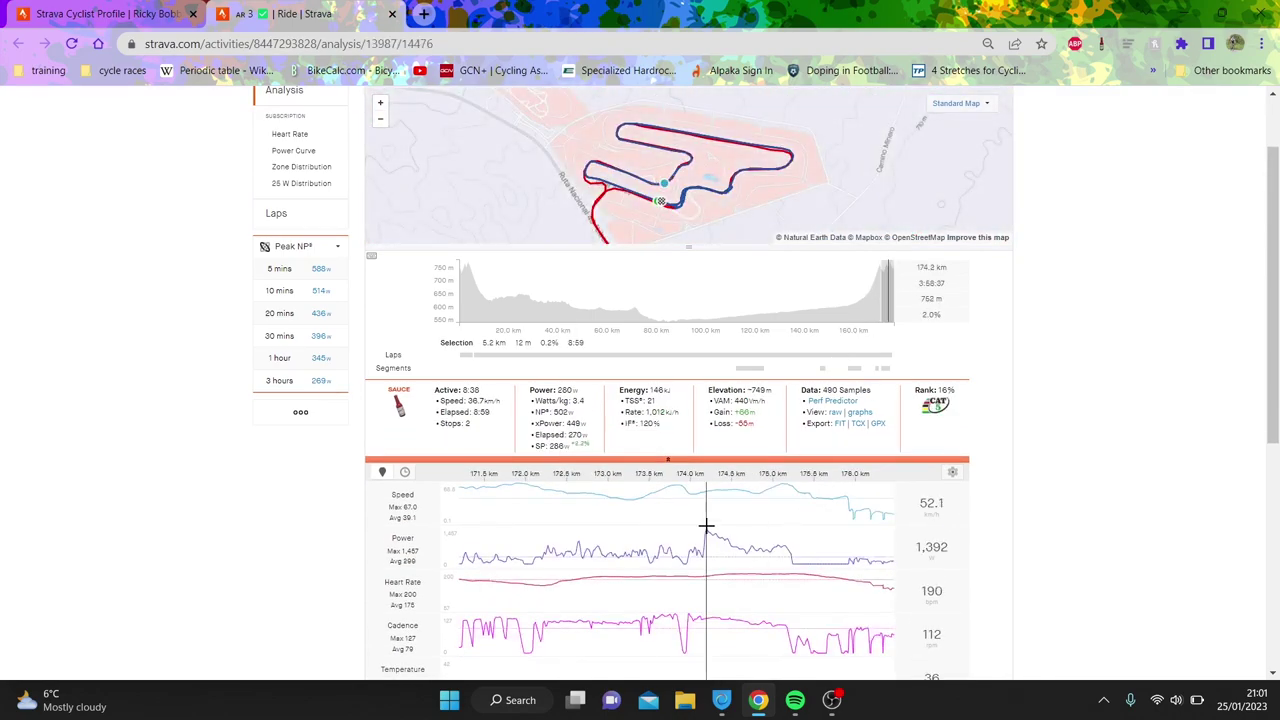
{"action": "left_click_drag", "start_coordinate": [705, 525], "coordinate": [790, 515]}
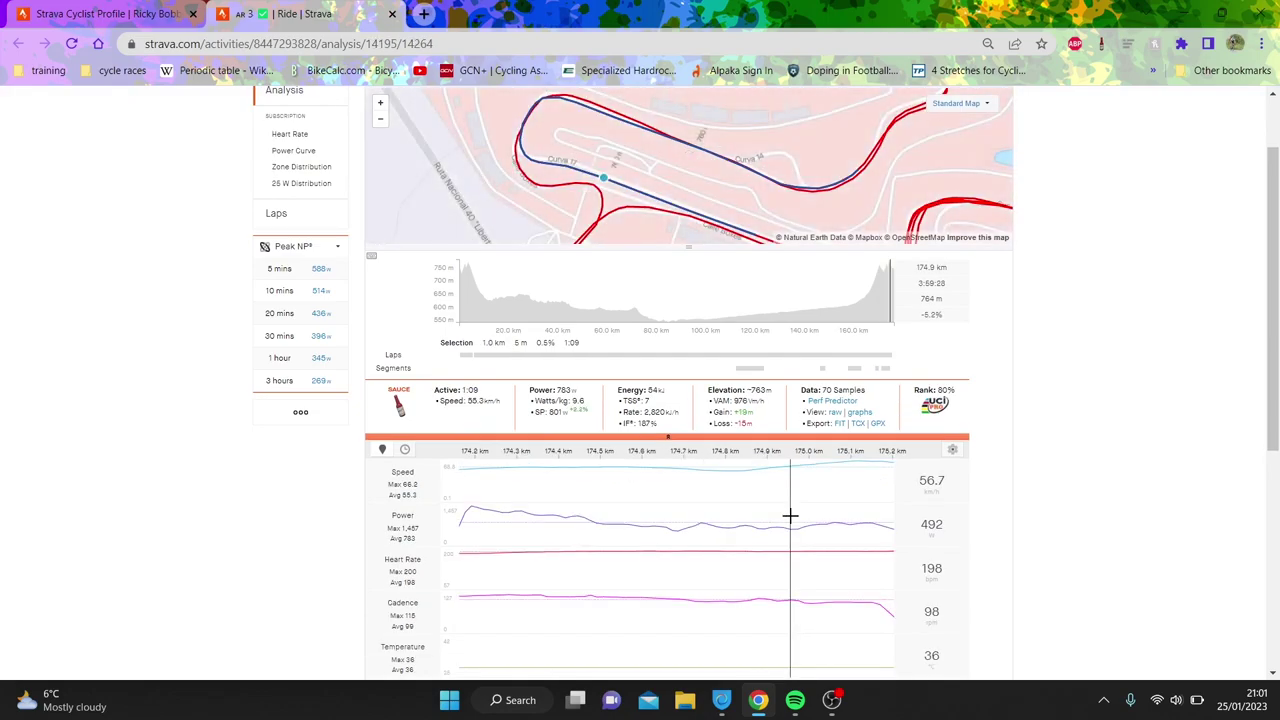
Clear the 174–175 km range so the analysis shows the whole 4:02:10 ride
{"action": "left_click", "coordinate": [868, 524]}
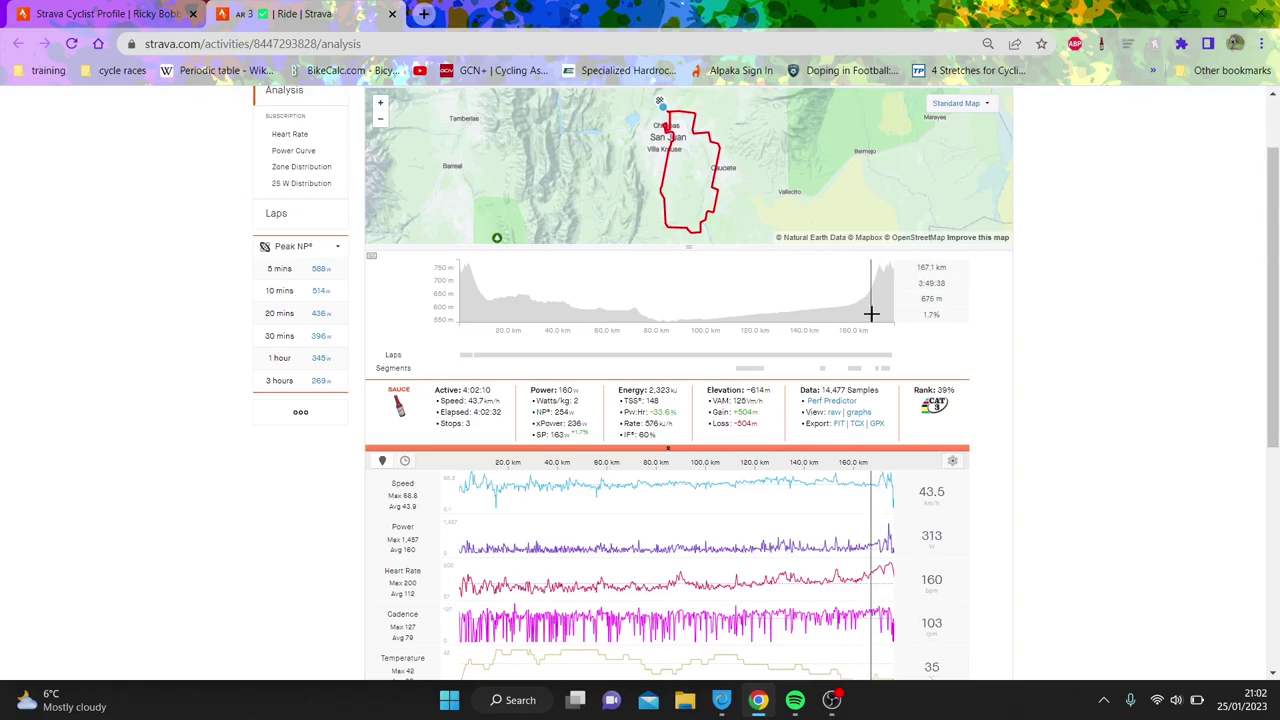
Select the ride from about 5 km to 167 km and review its power stats
{"action": "left_click_drag", "start_coordinate": [877, 311], "coordinate": [481, 312]}
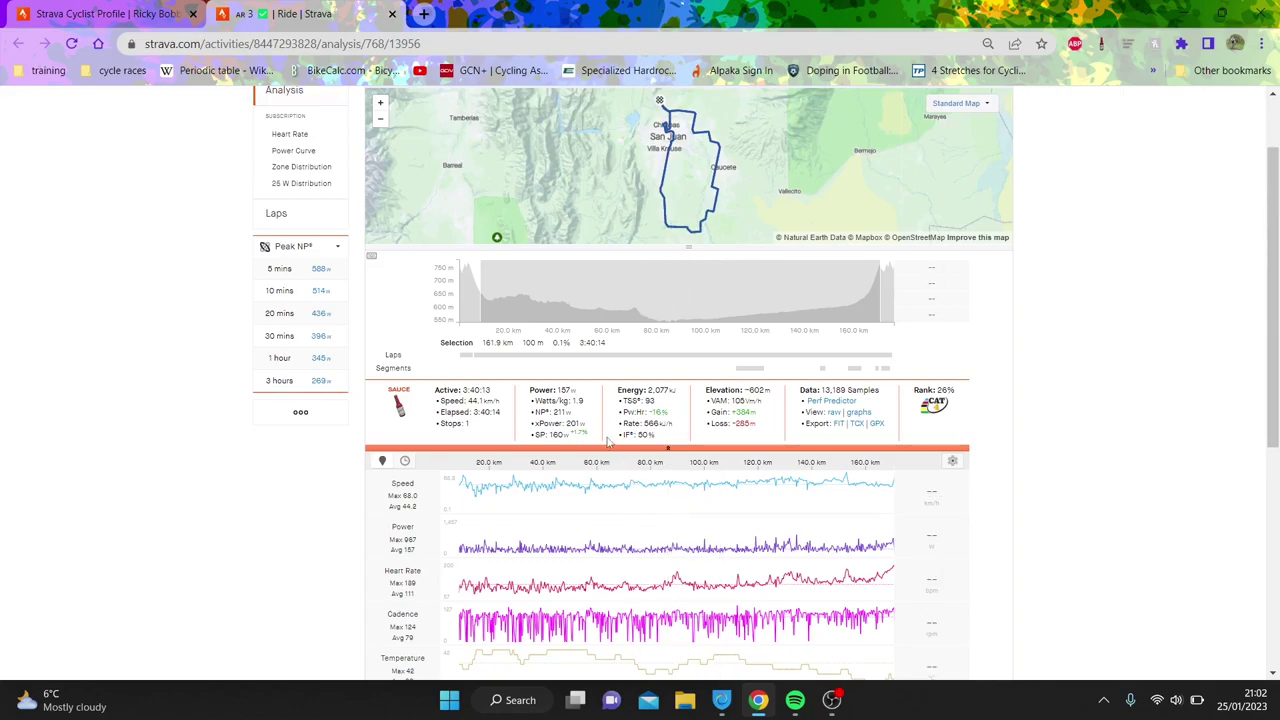
{"action": "mouse_move", "coordinate": [578, 424]}
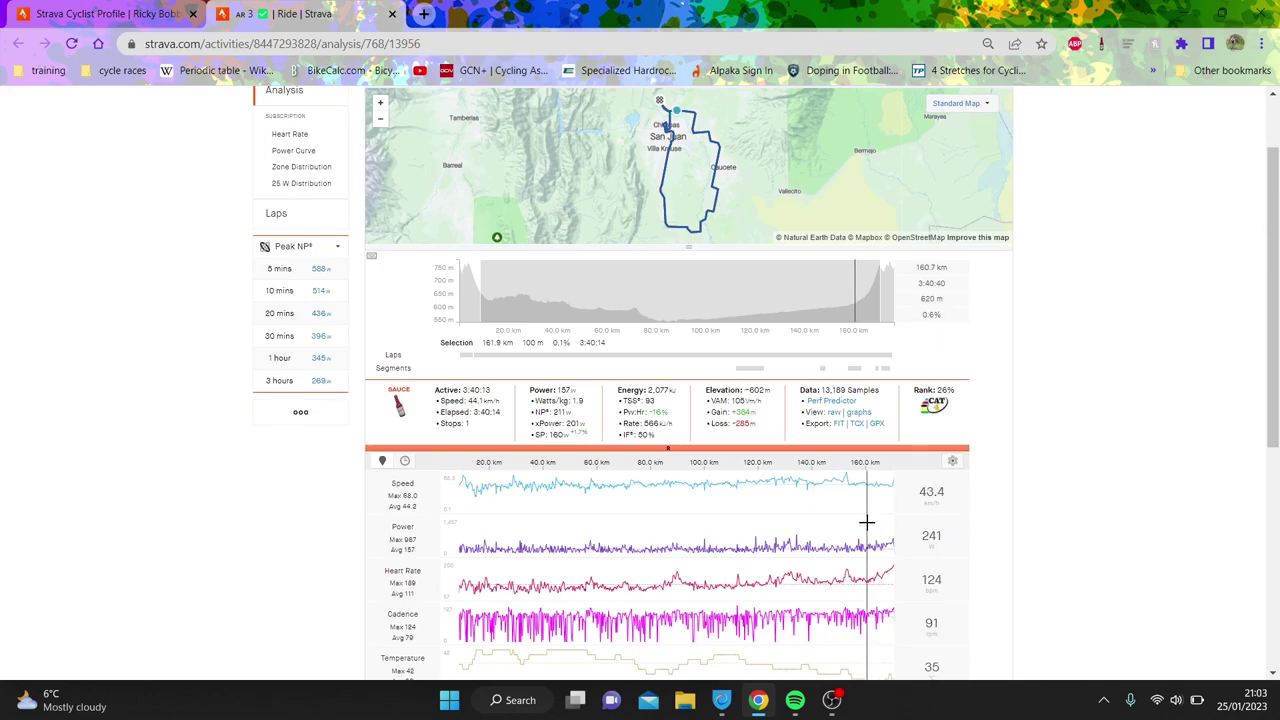
{"action": "scroll", "coordinate": [866, 521], "scroll_direction": "down", "scroll_amount": 1}
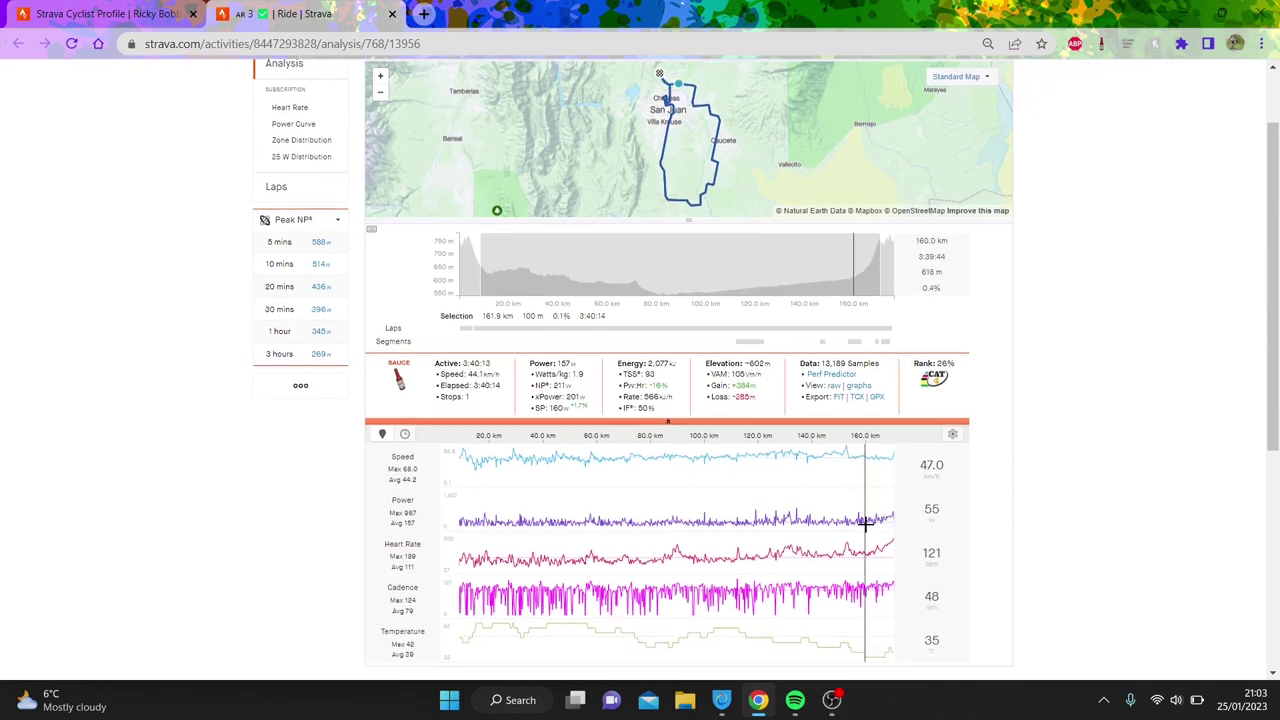
{"action": "left_click_drag", "start_coordinate": [1276, 313], "coordinate": [1276, 316]}
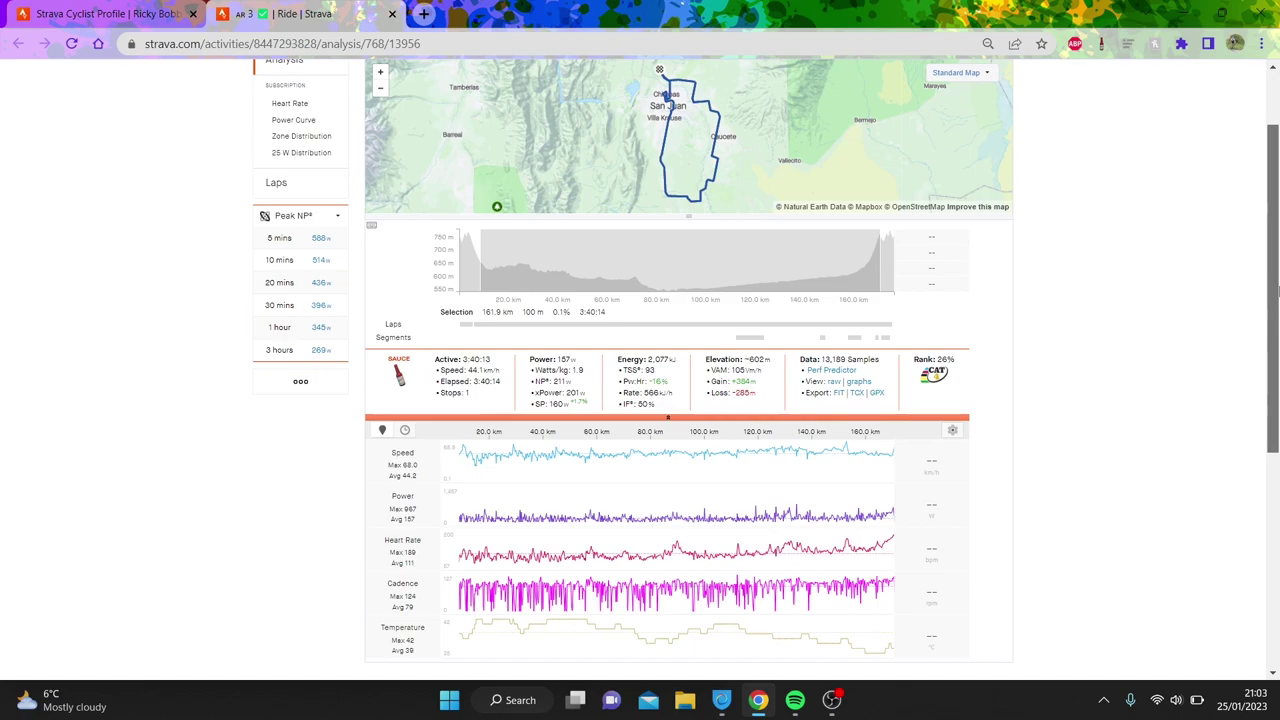
{"action": "scroll", "coordinate": [1222, 167], "scroll_direction": "up", "scroll_amount": 1}
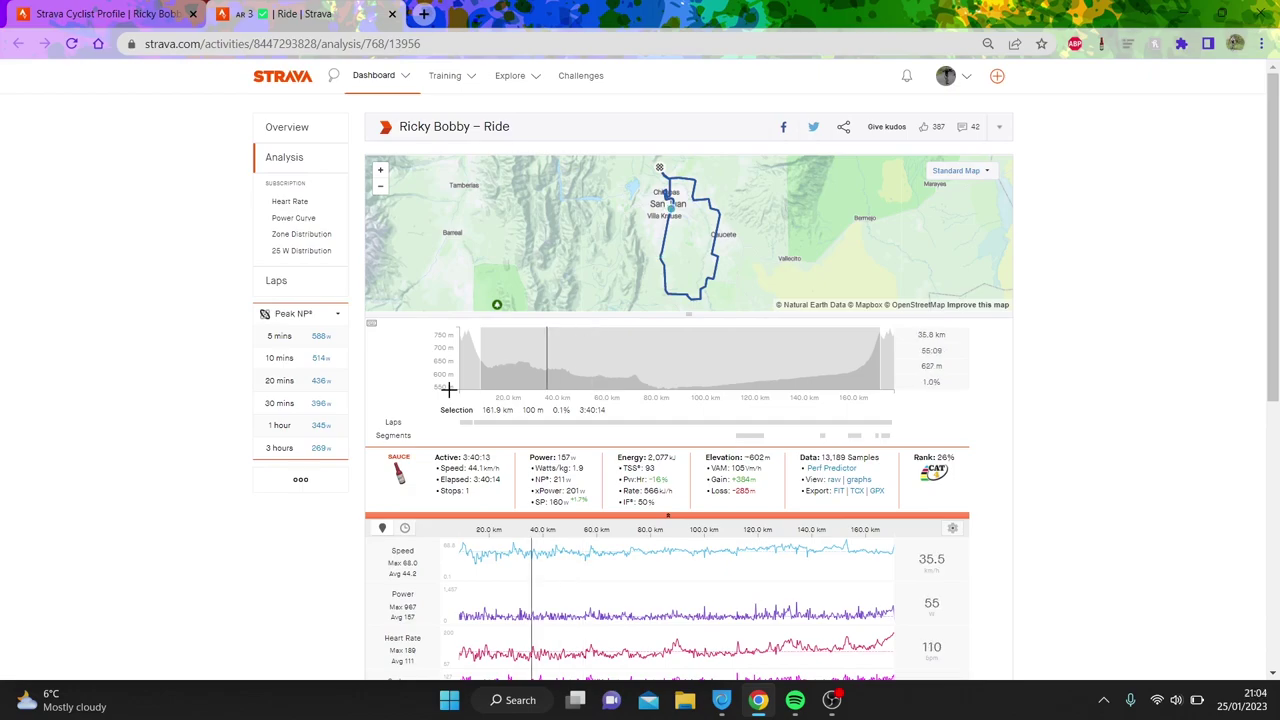
Zoom to the best 10-minute normalised power effort, then return to the AR 3 ride's overview
{"action": "left_click", "coordinate": [340, 360]}
{"action": "left_click", "coordinate": [498, 539]}
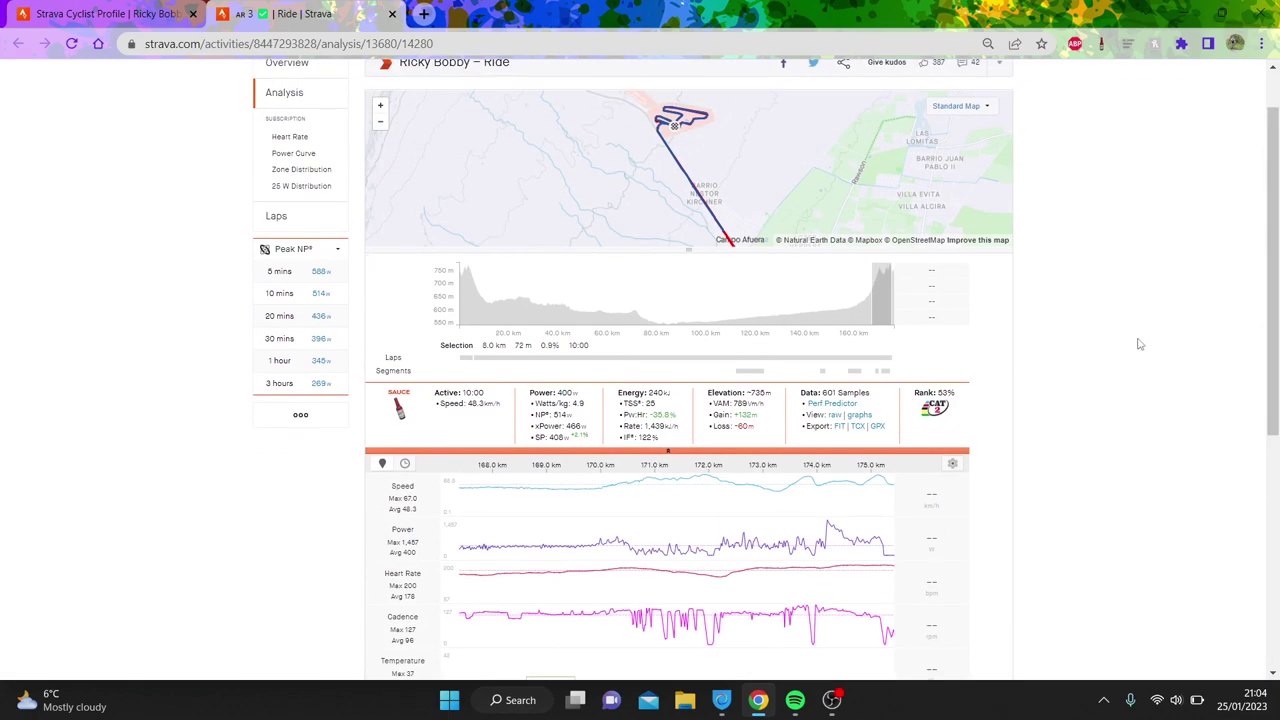
{"action": "scroll", "coordinate": [630, 312], "scroll_direction": "up", "scroll_amount": 1}
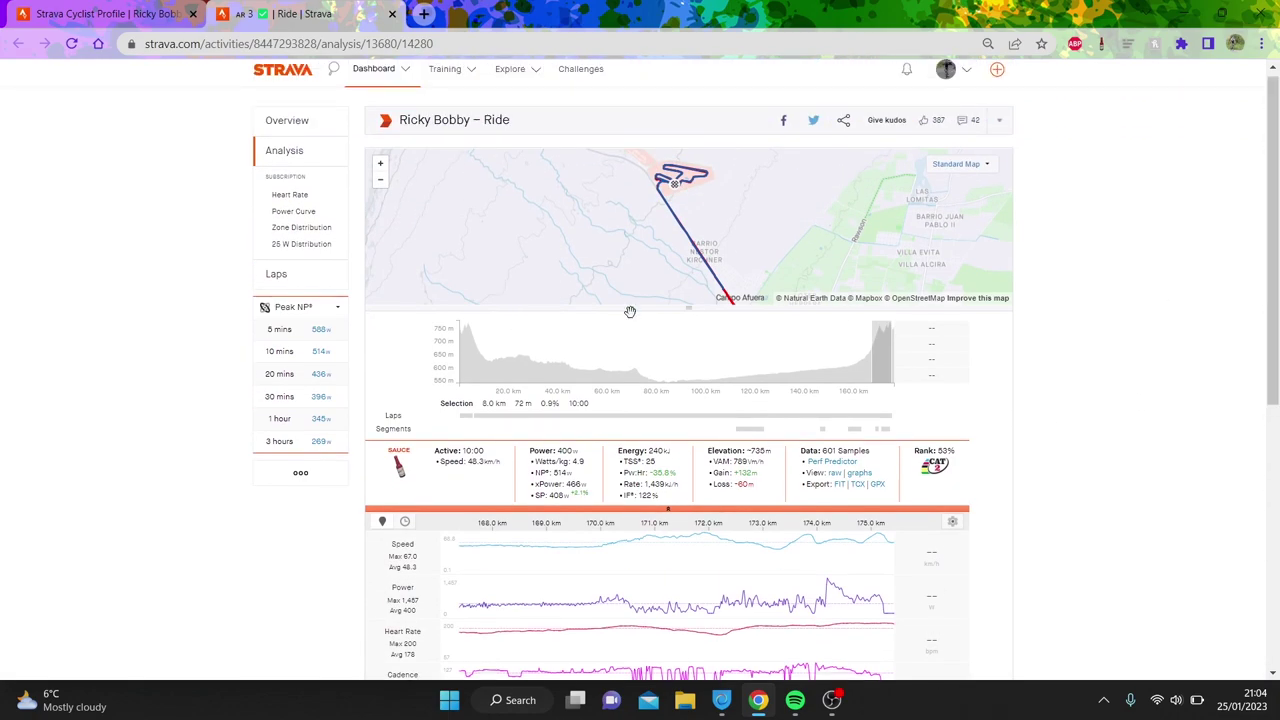
{"action": "left_click", "coordinate": [343, 120]}
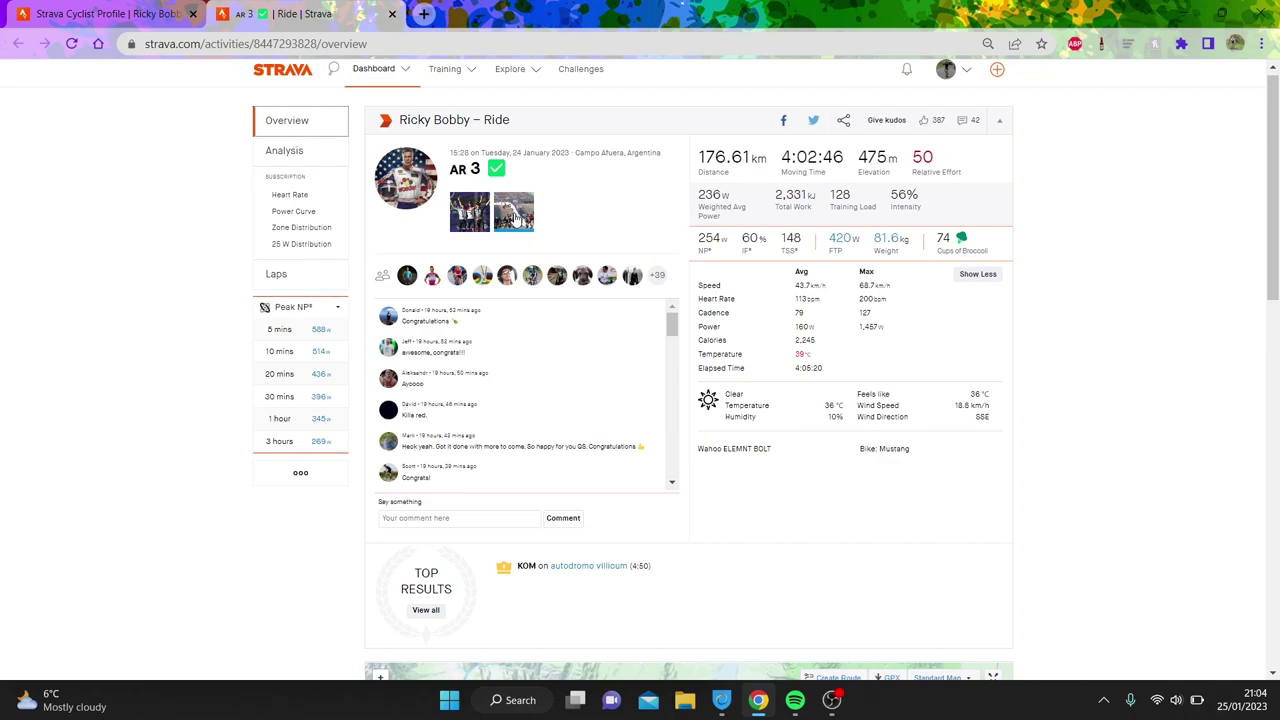
List the rider's activities for the latest week on his profile
{"action": "left_click", "coordinate": [94, 9]}
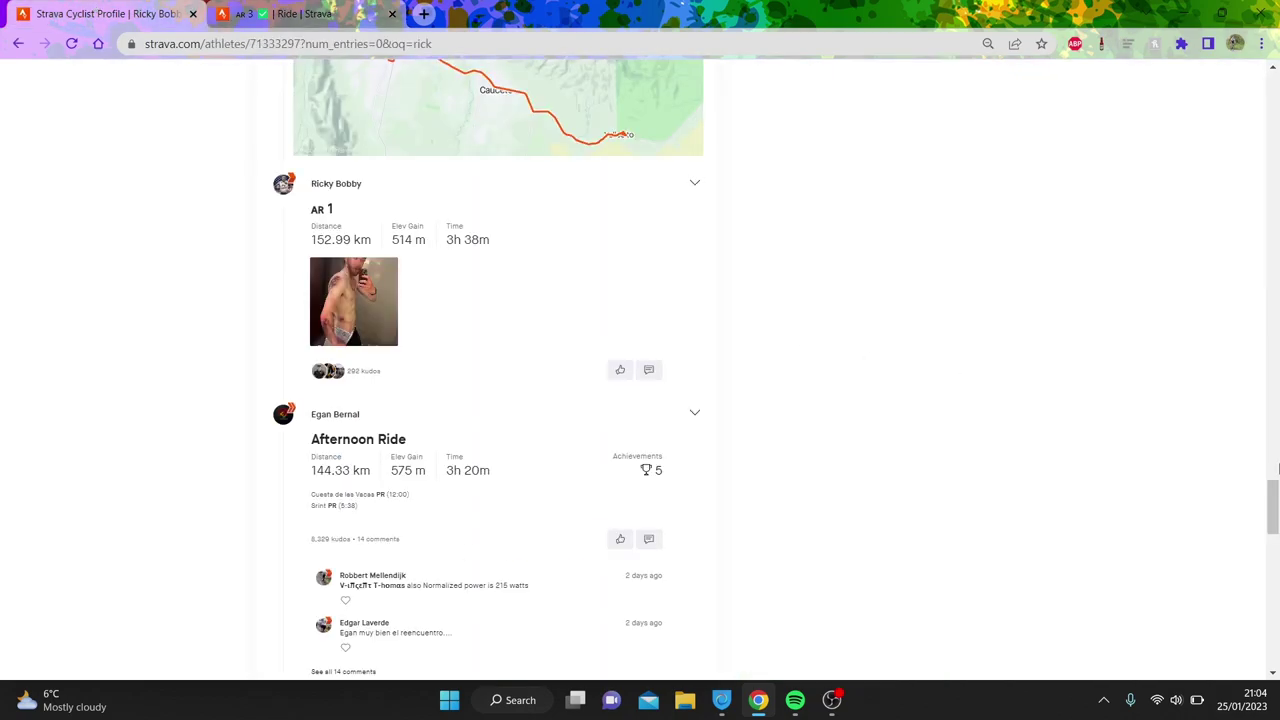
{"action": "left_click_drag", "start_coordinate": [1277, 468], "coordinate": [1275, 178]}
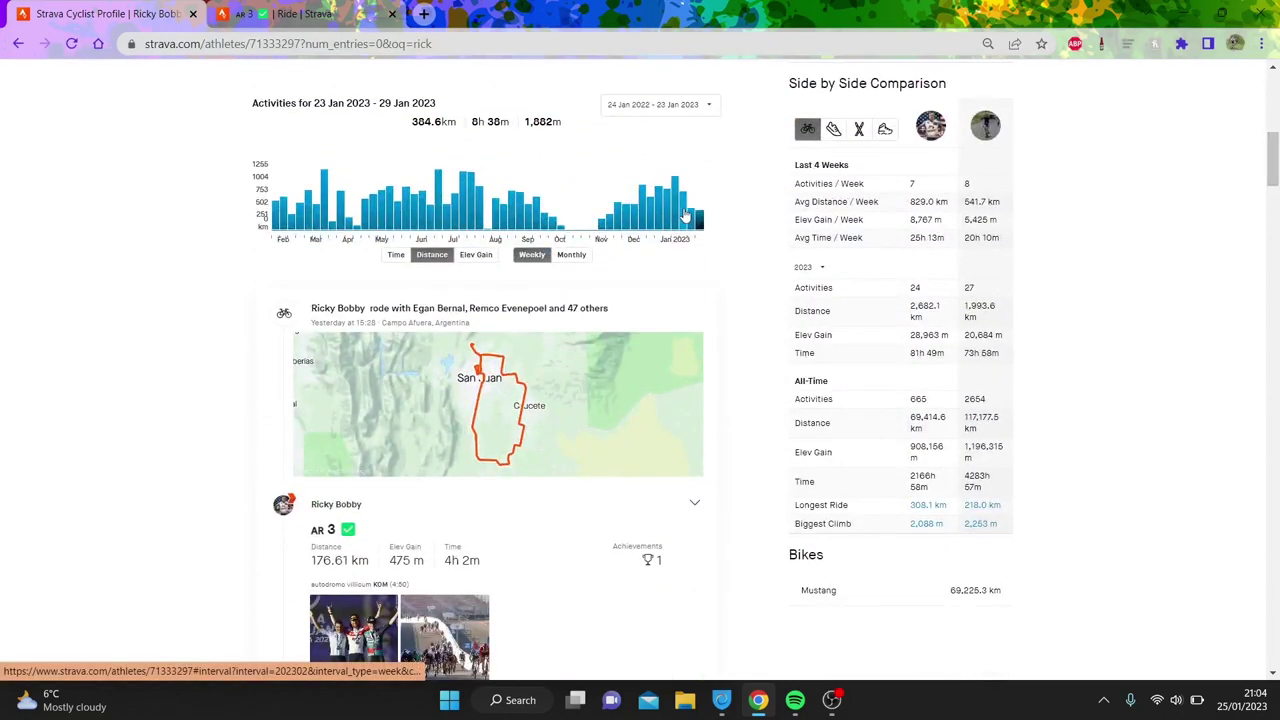
{"action": "left_click", "coordinate": [688, 219]}
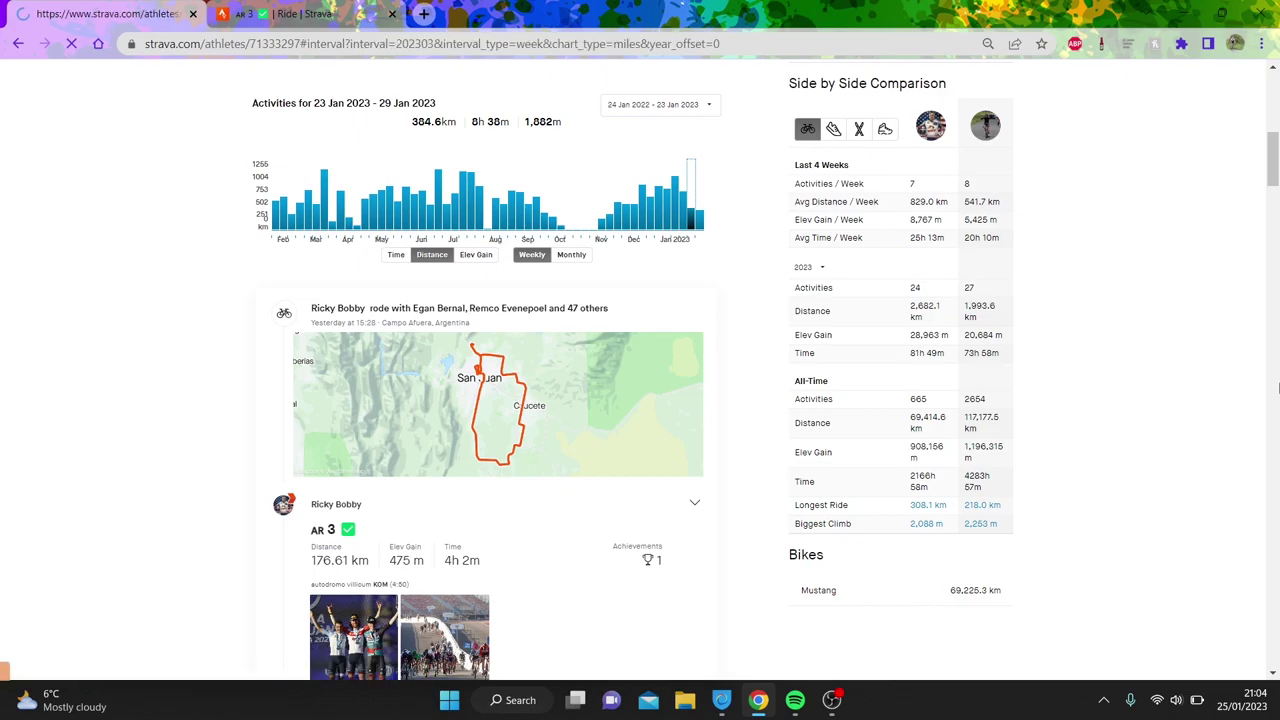
{"action": "scroll", "coordinate": [1278, 388], "scroll_direction": "down", "scroll_amount": 10}
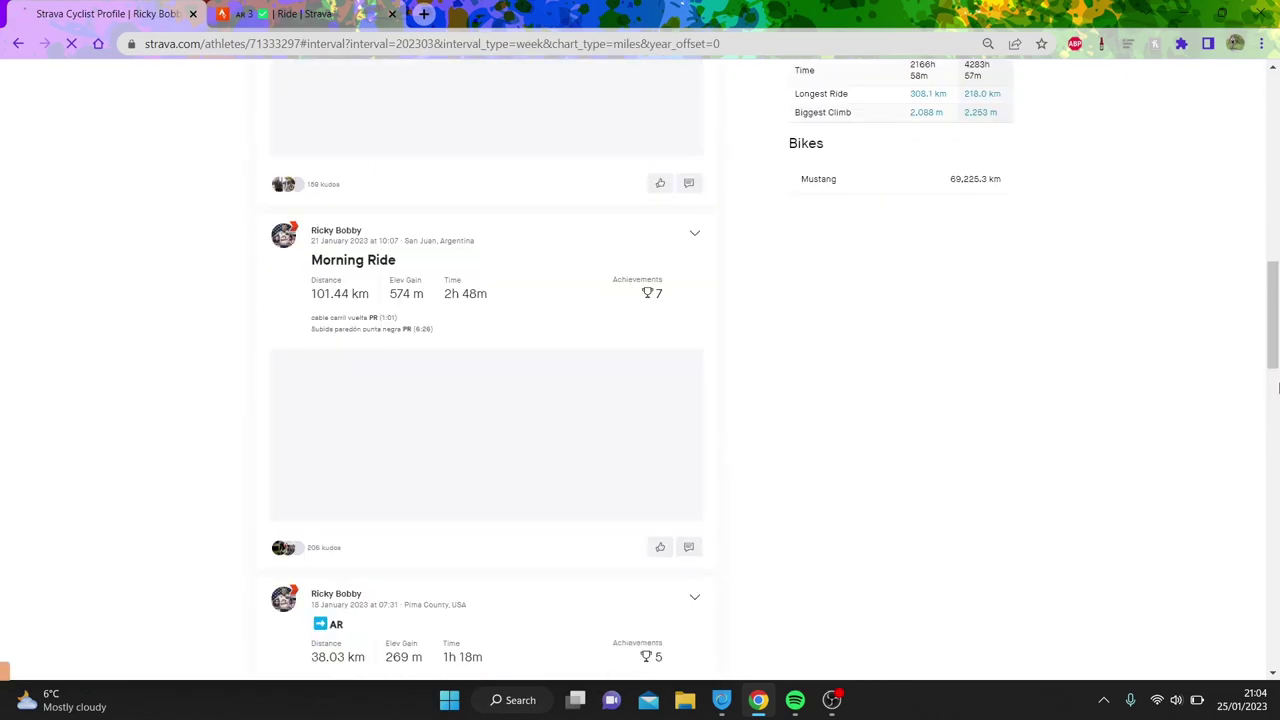
{"action": "scroll", "coordinate": [1278, 538], "scroll_direction": "down", "scroll_amount": 10}
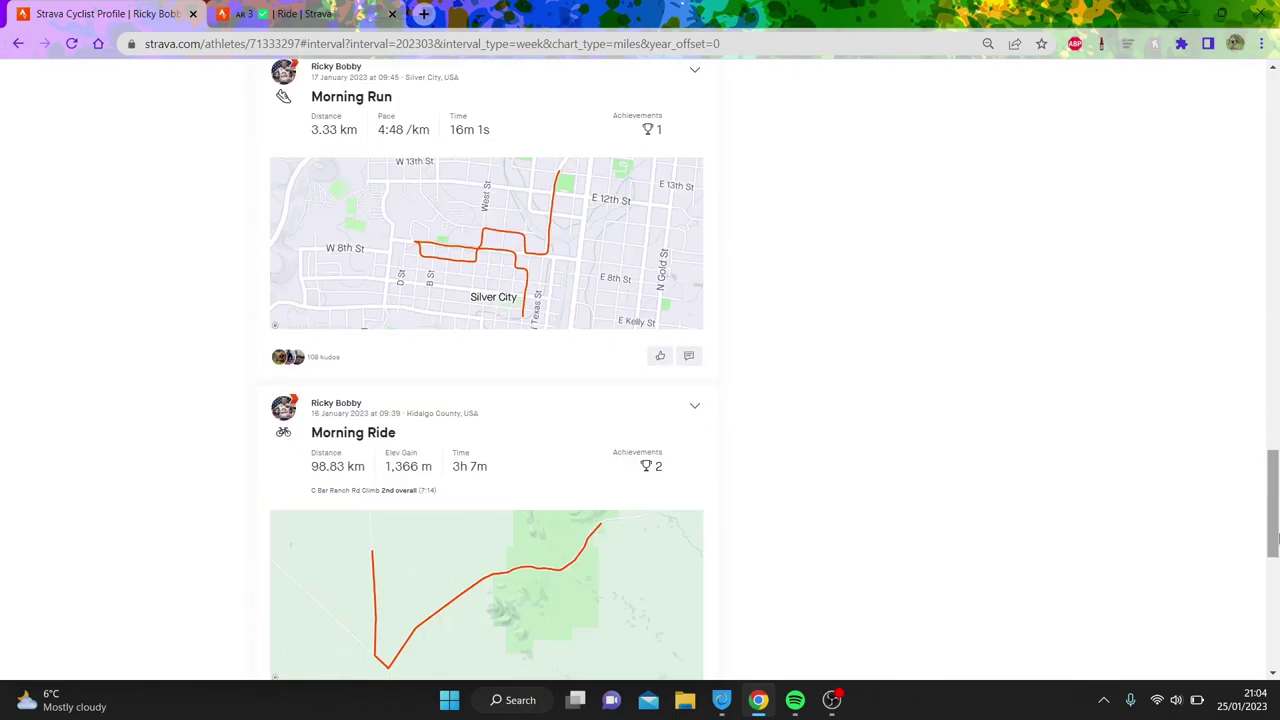
{"action": "scroll", "coordinate": [1237, 457], "scroll_direction": "up", "scroll_amount": 12}
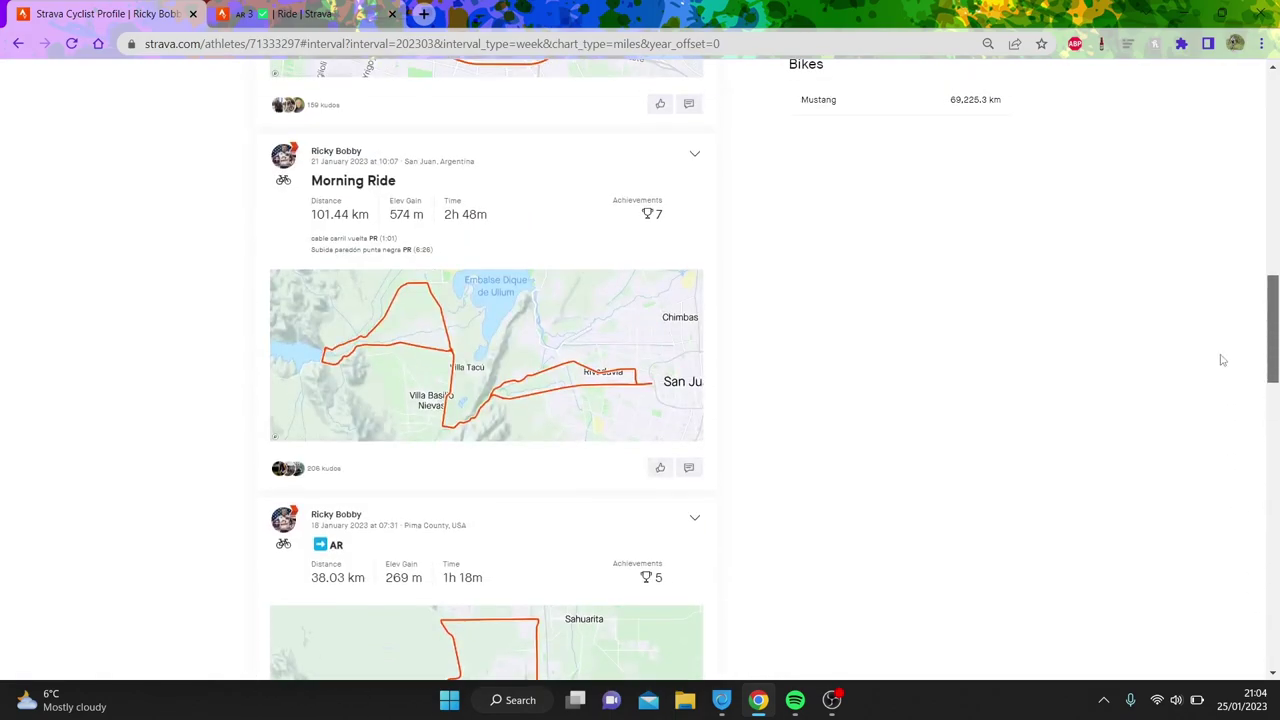
{"action": "scroll", "coordinate": [1220, 360], "scroll_direction": "up", "scroll_amount": 4}
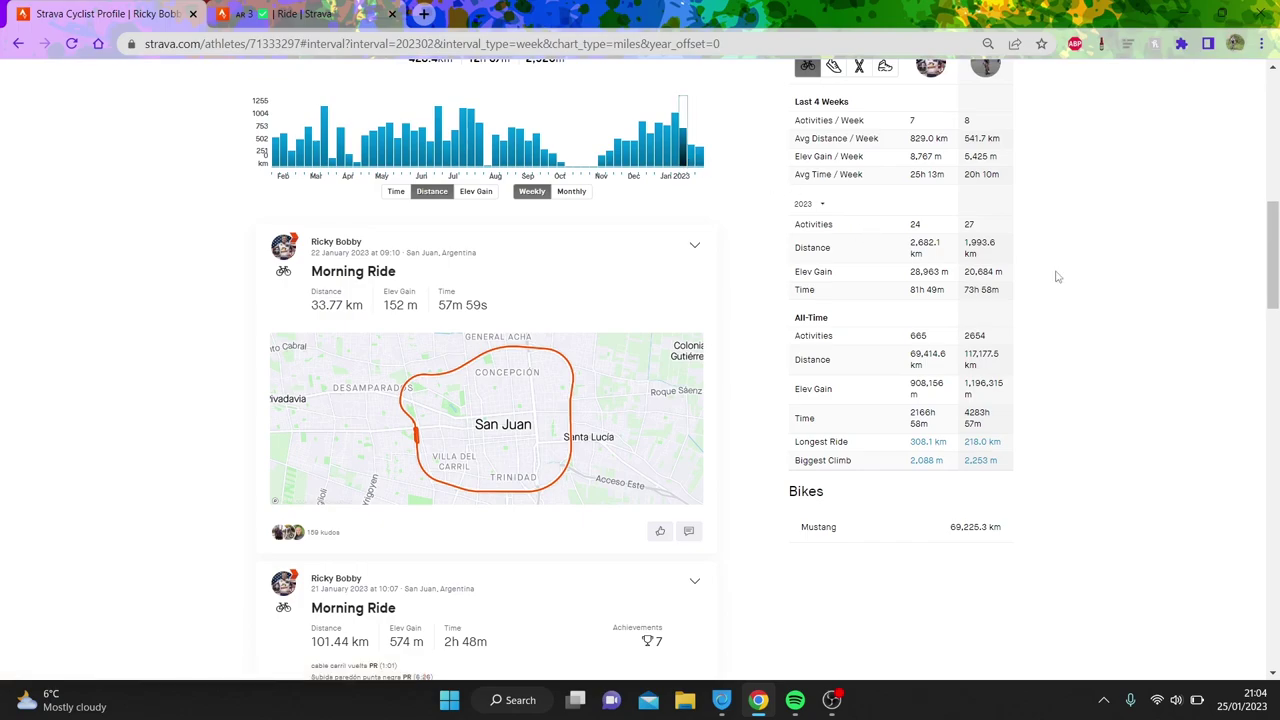
{"action": "scroll", "coordinate": [1277, 377], "scroll_direction": "down", "scroll_amount": 5}
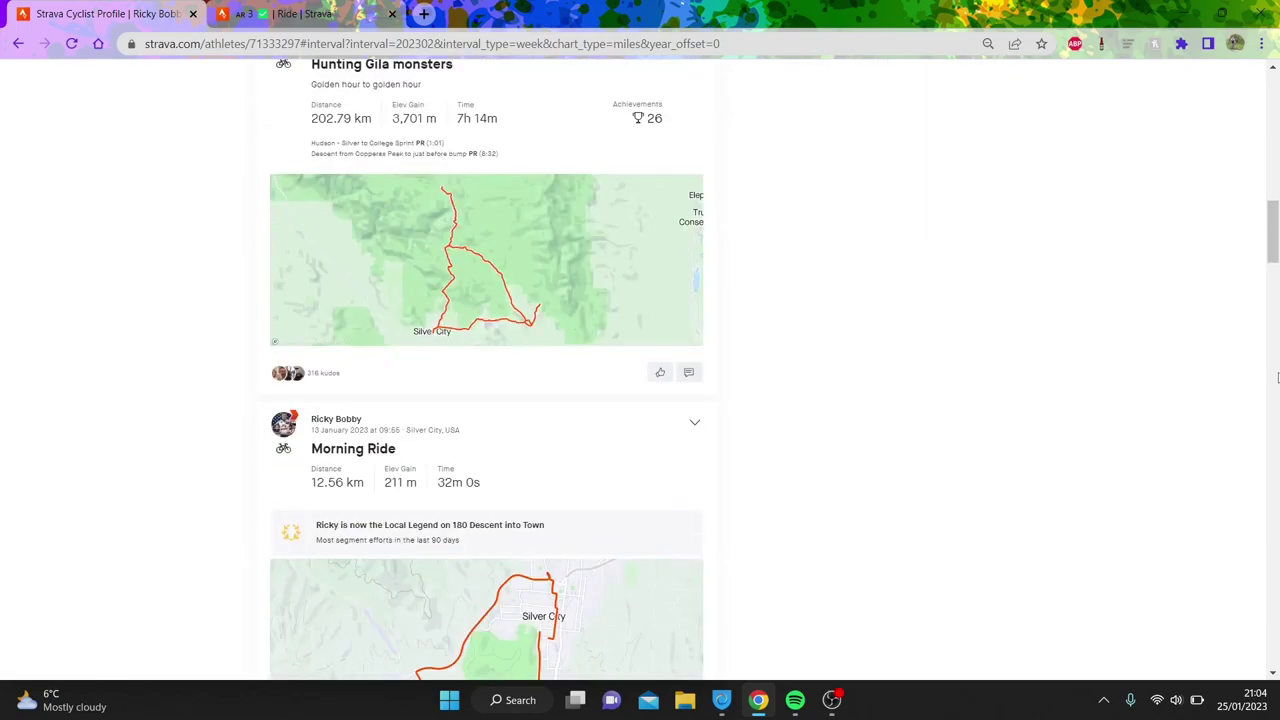
Open Hunting Gila monsters, Classic office work and the 94.95 km Morning Ride separately, viewing Hunting Gila monsters
{"action": "middle_click", "coordinate": [520, 212]}
{"action": "scroll", "coordinate": [1277, 455], "scroll_direction": "down", "scroll_amount": 5}
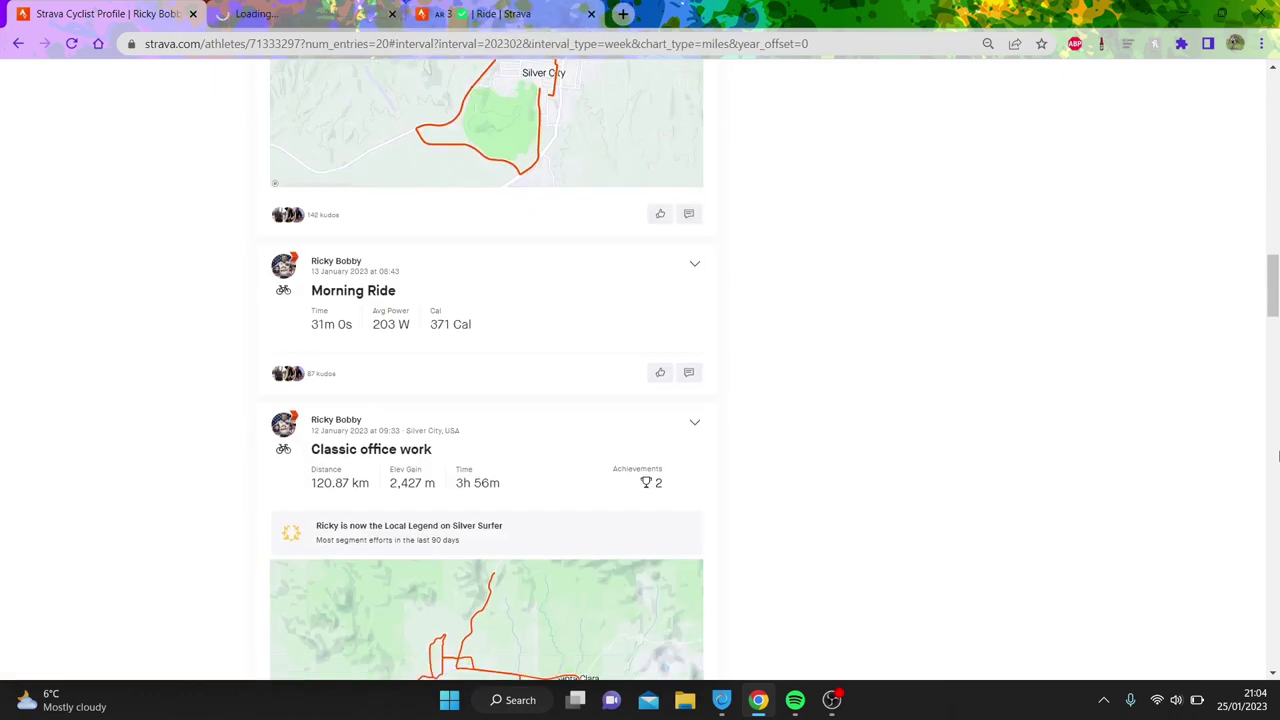
{"action": "scroll", "coordinate": [1277, 455], "scroll_direction": "down", "scroll_amount": 5}
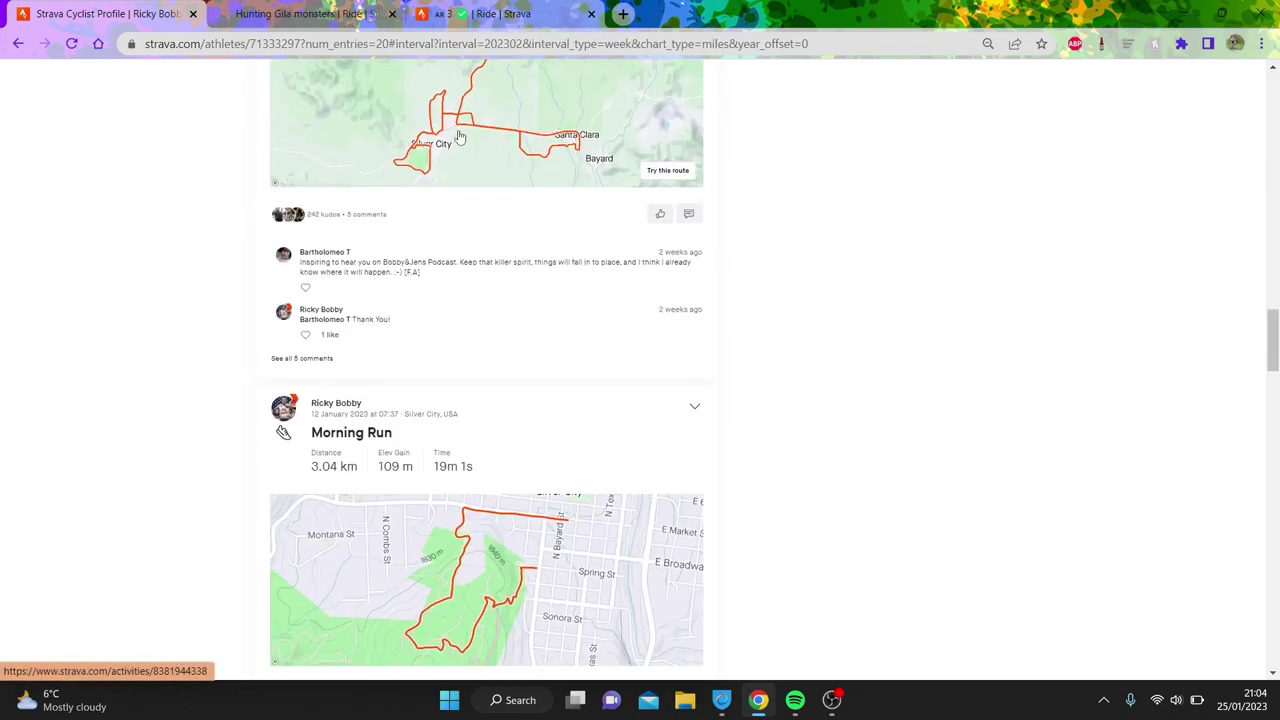
{"action": "middle_click", "coordinate": [461, 138]}
{"action": "scroll", "coordinate": [1135, 403], "scroll_direction": "down", "scroll_amount": 14}
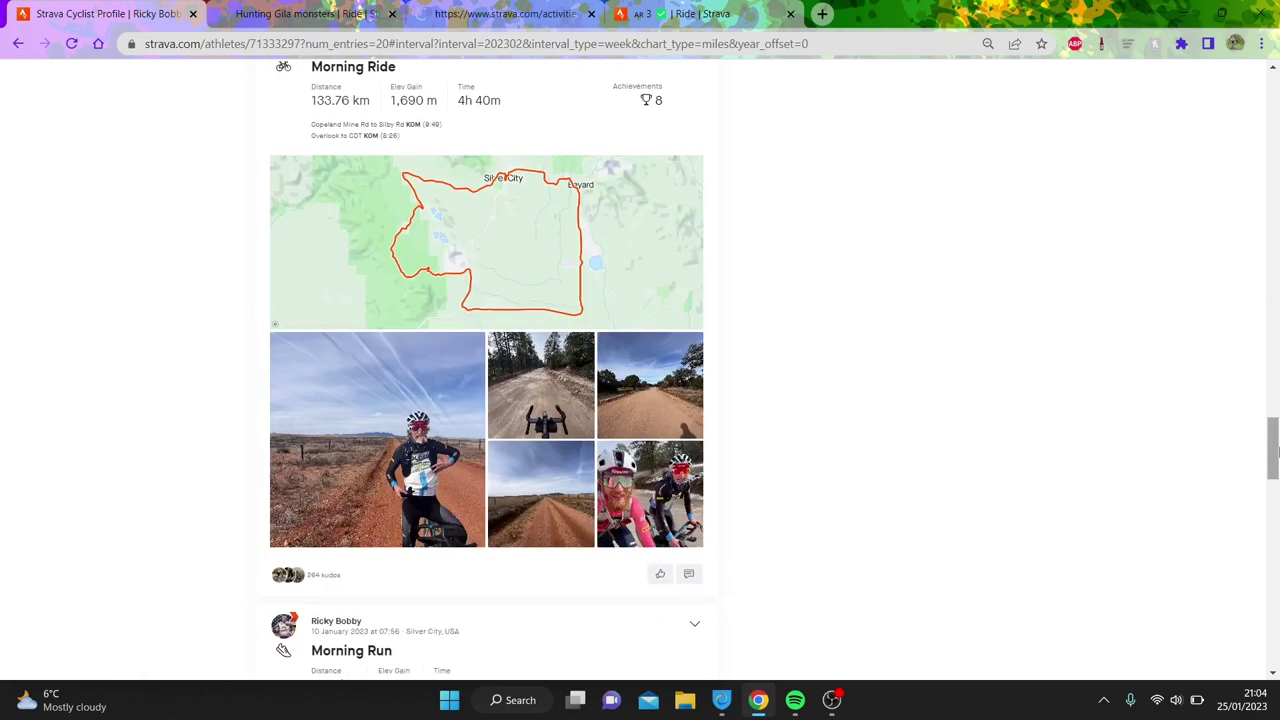
{"action": "left_click_drag", "start_coordinate": [1274, 450], "coordinate": [1274, 620]}
{"action": "scroll", "coordinate": [1274, 620], "scroll_direction": "up", "scroll_amount": 2}
{"action": "middle_click", "coordinate": [671, 514]}
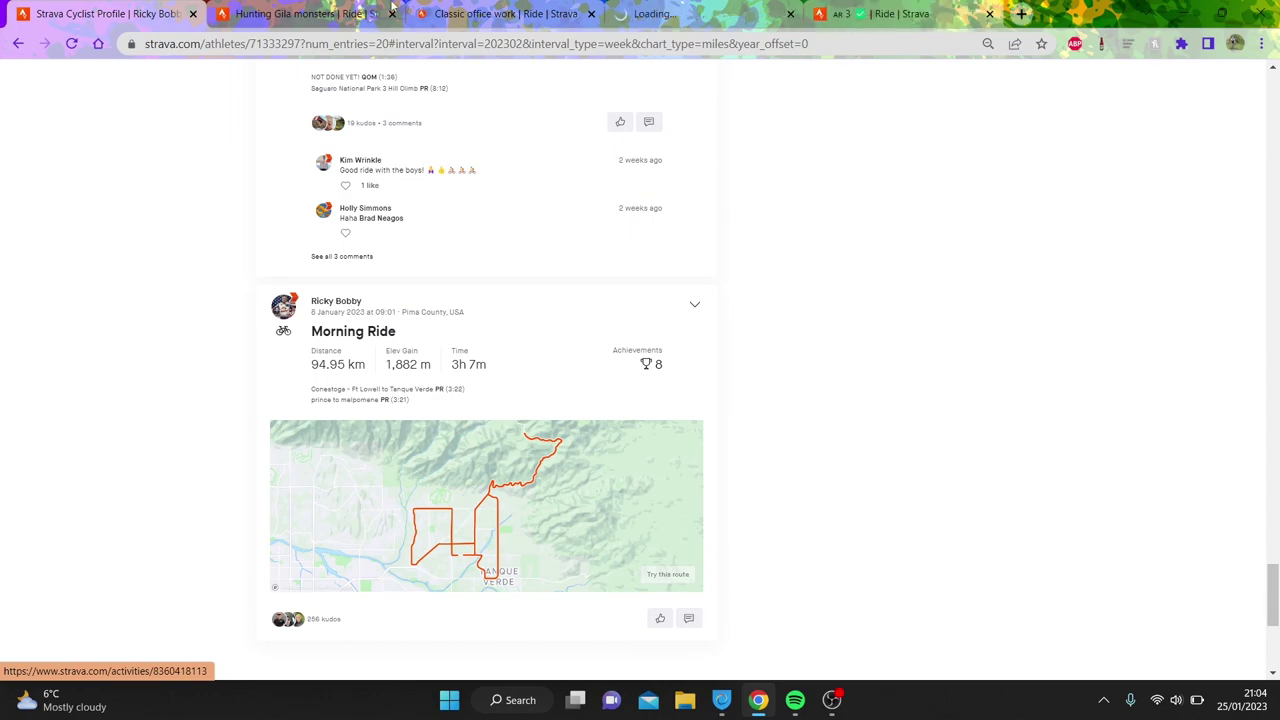
{"action": "left_click", "coordinate": [331, 8]}
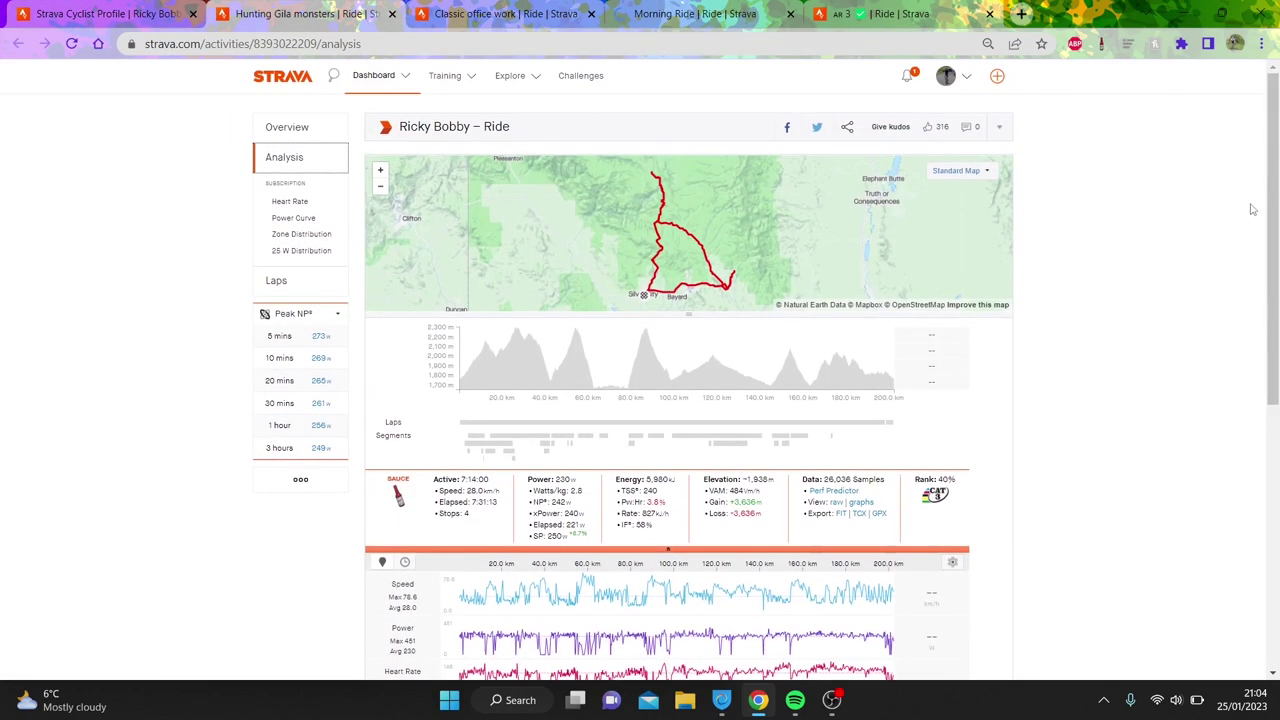
{"action": "left_click", "coordinate": [307, 124]}
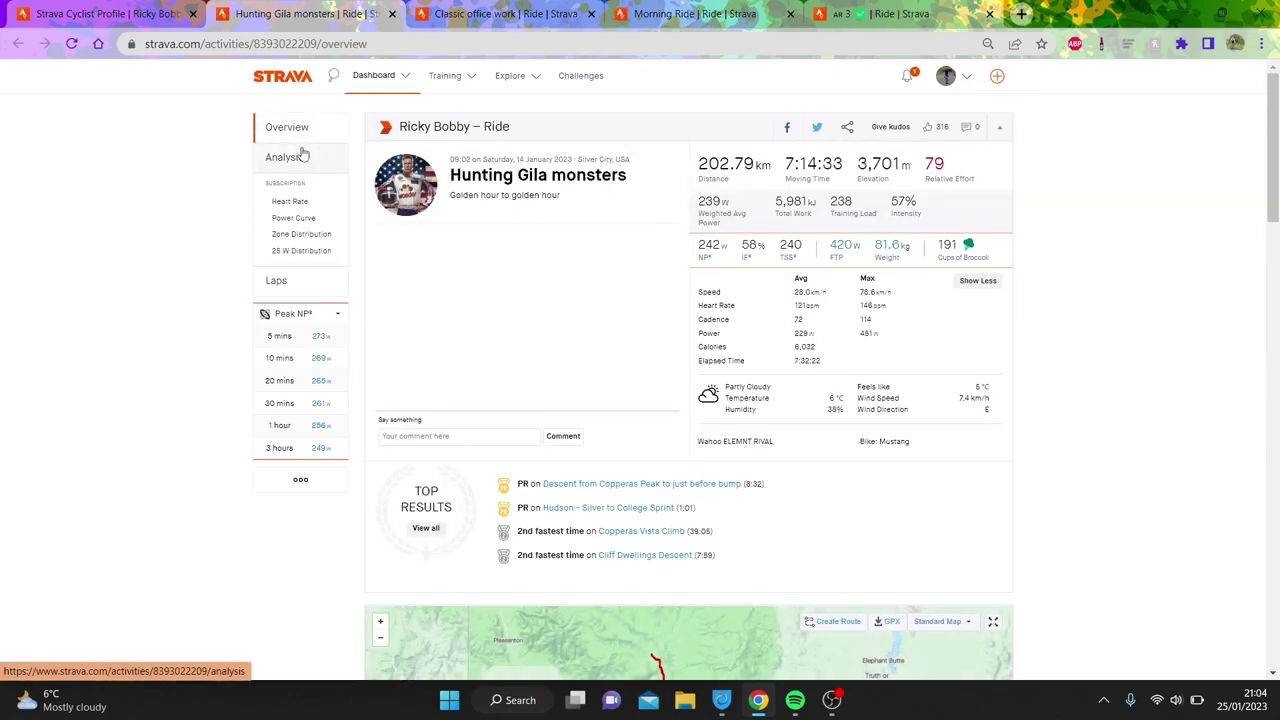
Zoom to Copperas Vista Climb and cliff dwellings proper, then select 120 km to the finish
{"action": "left_click", "coordinate": [285, 157]}
{"action": "scroll", "coordinate": [655, 428], "scroll_direction": "down", "scroll_amount": 2}
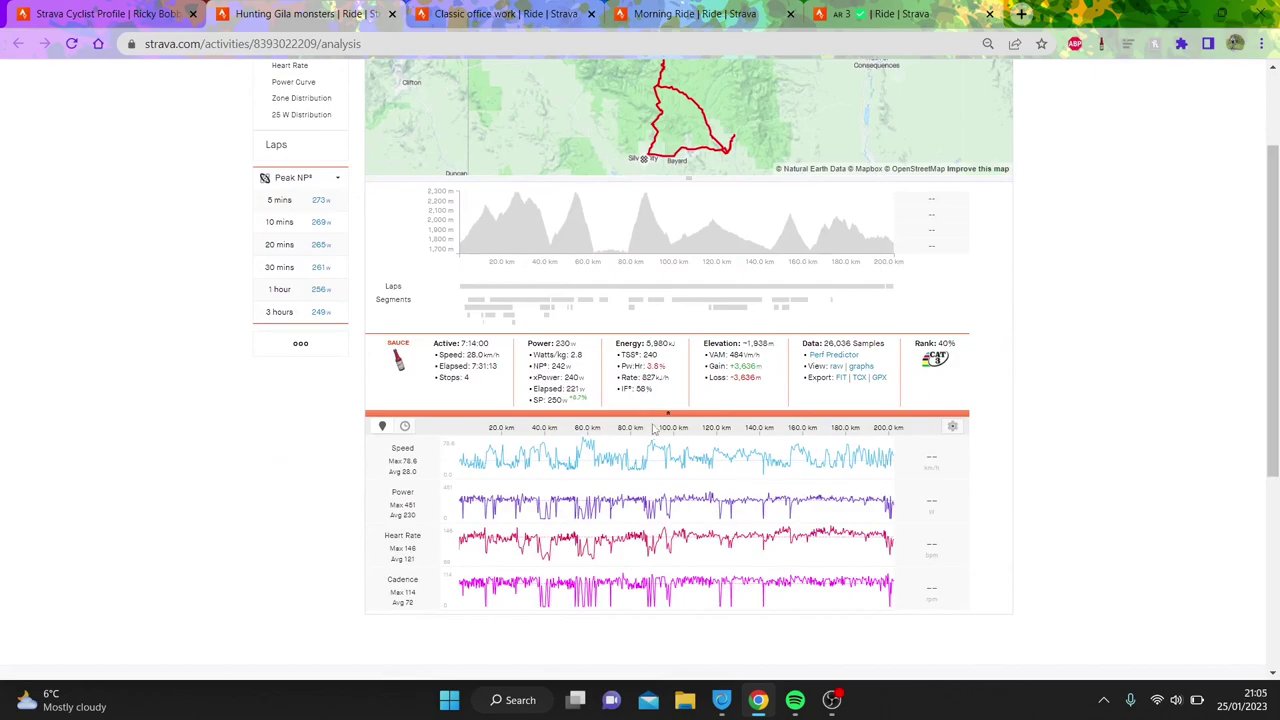
{"action": "left_click", "coordinate": [563, 301]}
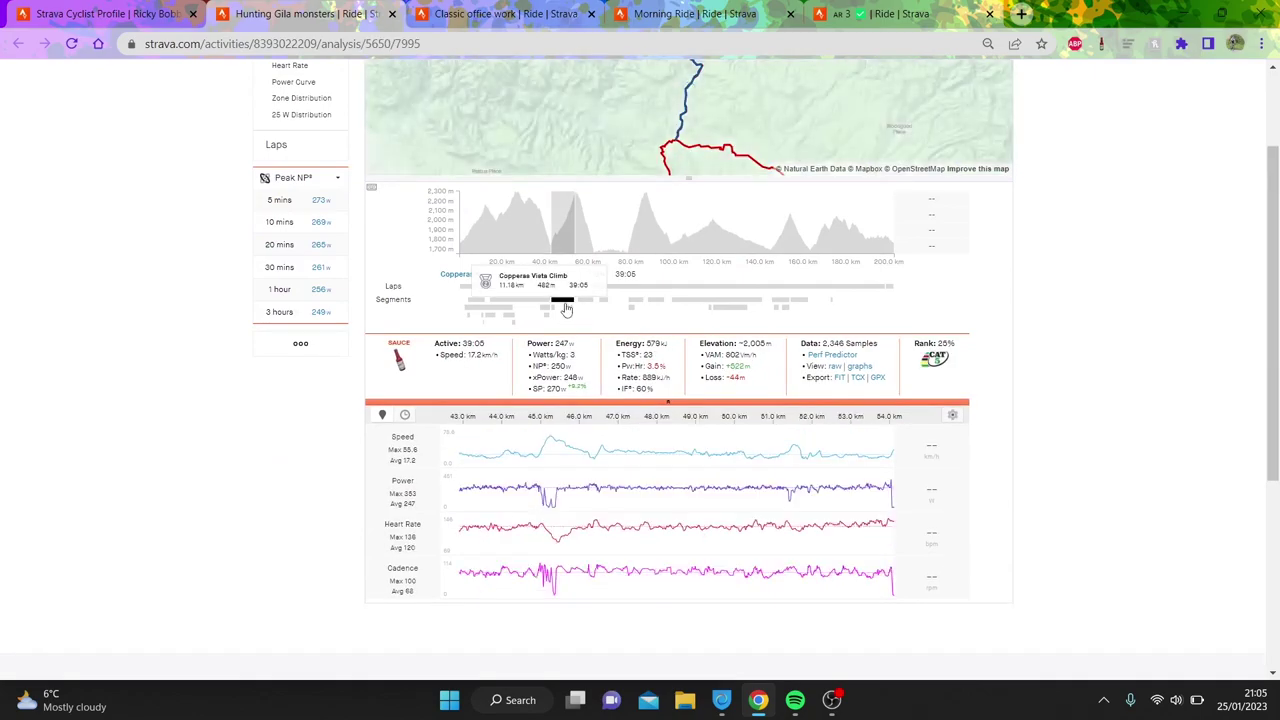
{"action": "left_click", "coordinate": [641, 301]}
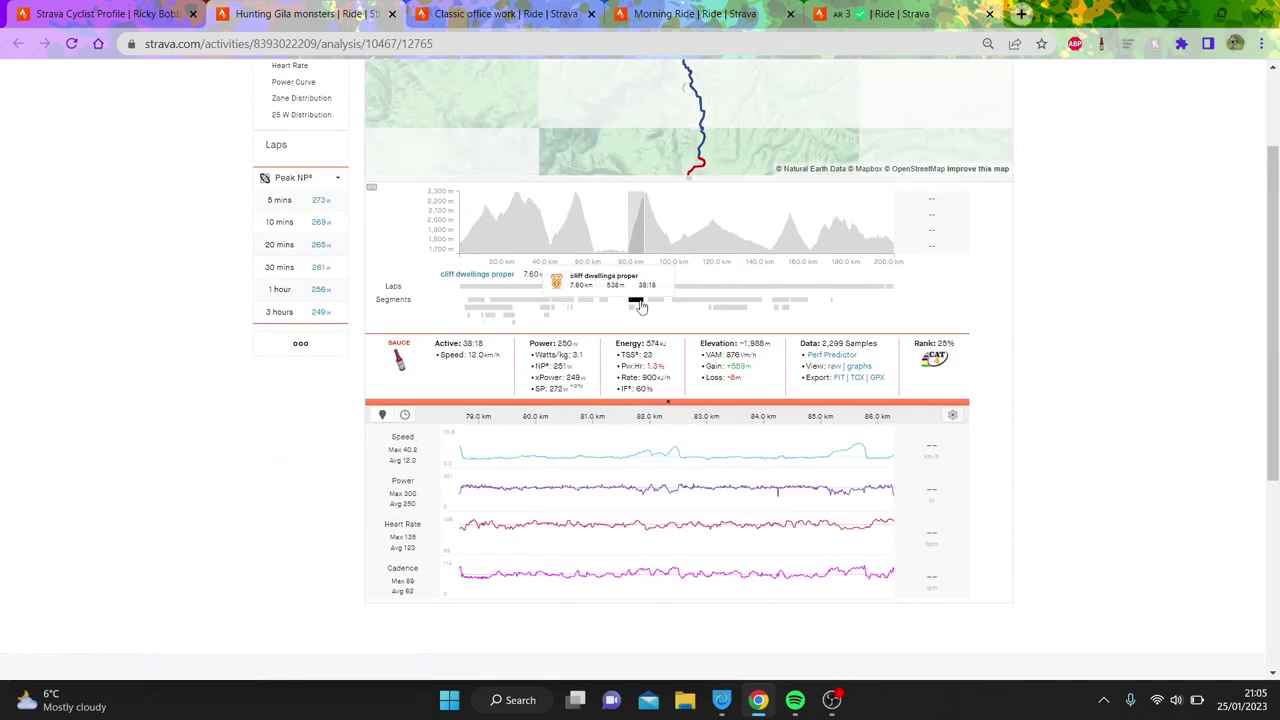
{"action": "left_click_drag", "start_coordinate": [733, 214], "coordinate": [893, 214]}
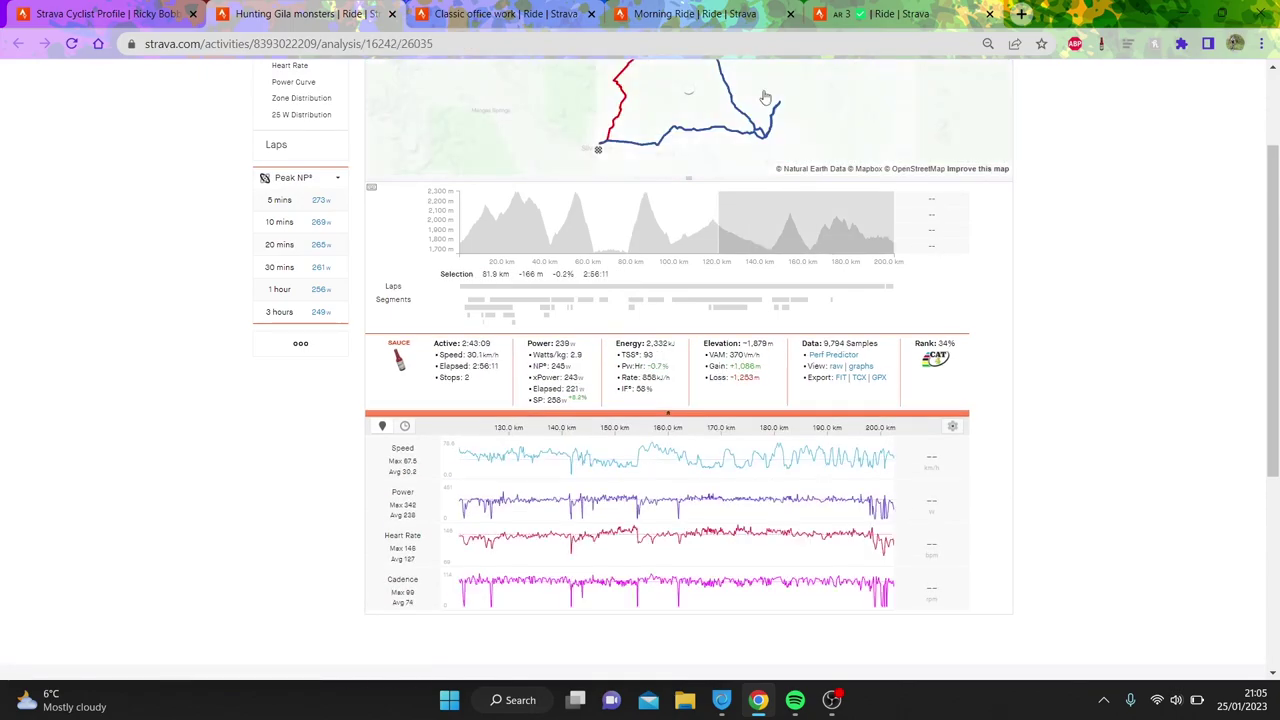
In Classic office work's analysis, narrow to the 7.5 km effort near 20 km, then clear it
{"action": "left_click", "coordinate": [505, 8]}
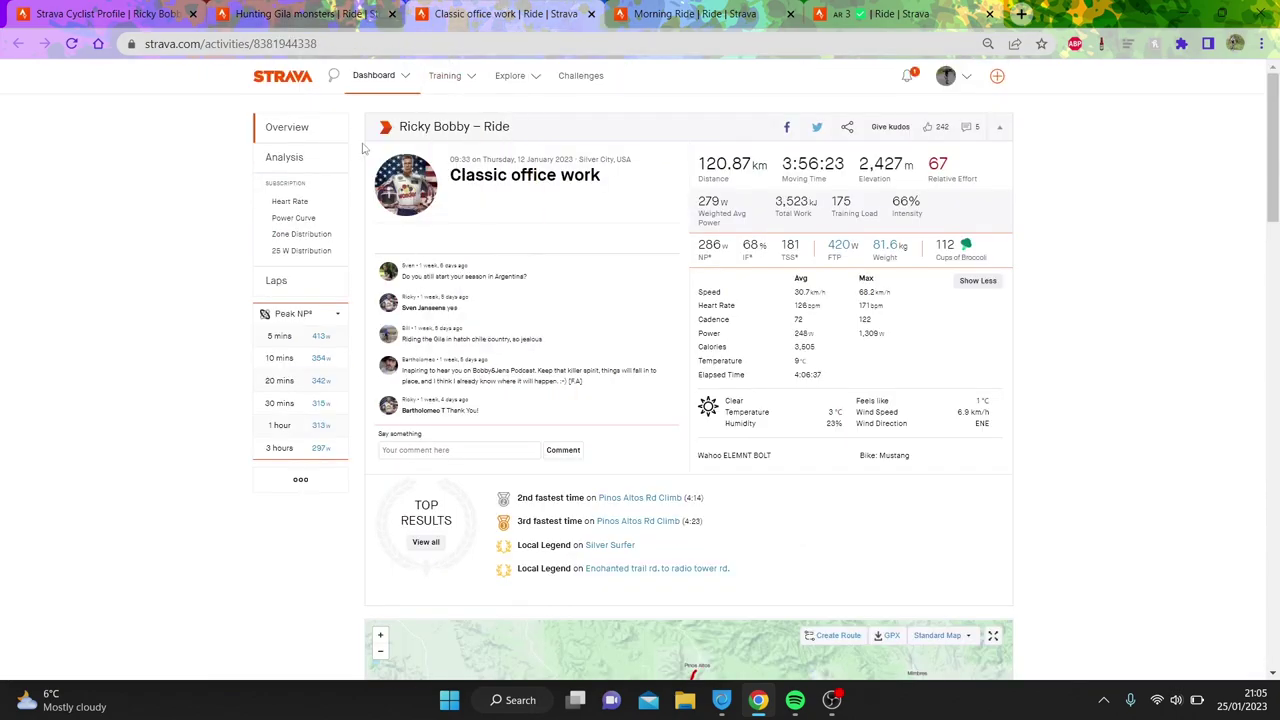
{"action": "left_click", "coordinate": [329, 163]}
{"action": "scroll", "coordinate": [558, 298], "scroll_direction": "down", "scroll_amount": 2}
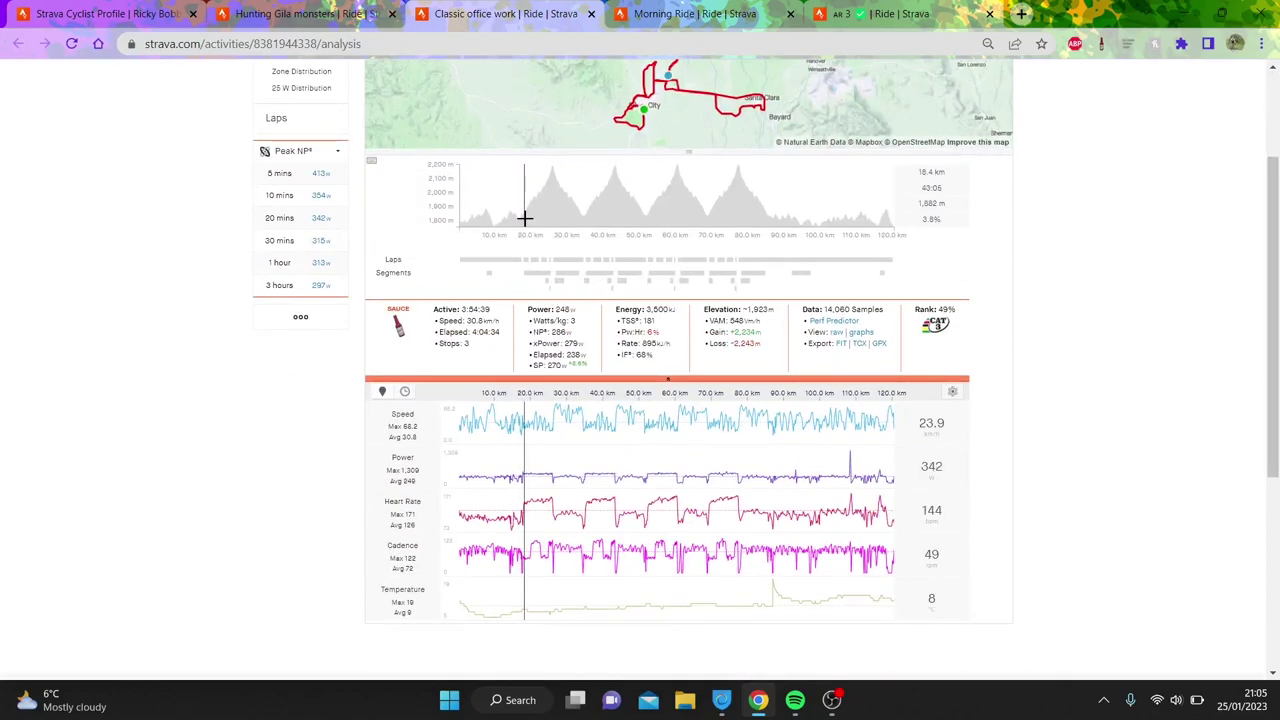
{"action": "left_click_drag", "start_coordinate": [528, 214], "coordinate": [554, 214]}
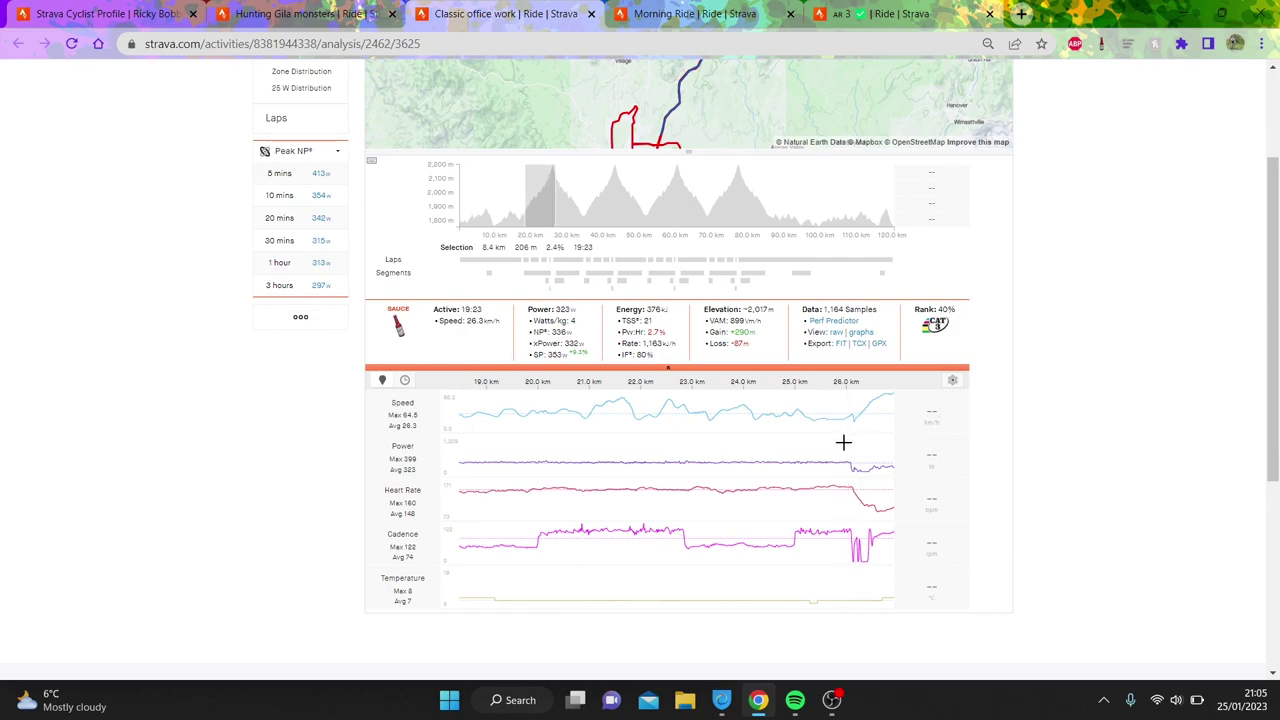
{"action": "left_click_drag", "start_coordinate": [843, 437], "coordinate": [291, 334]}
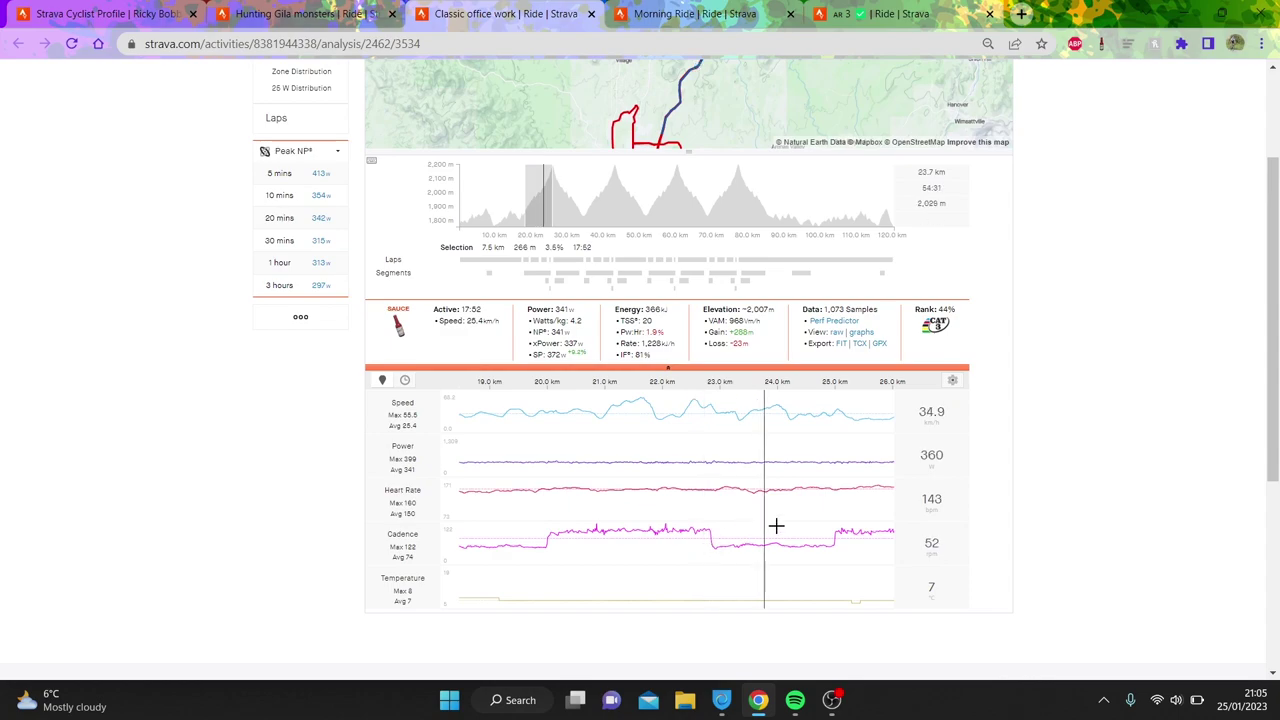
{"action": "left_click", "coordinate": [846, 497]}
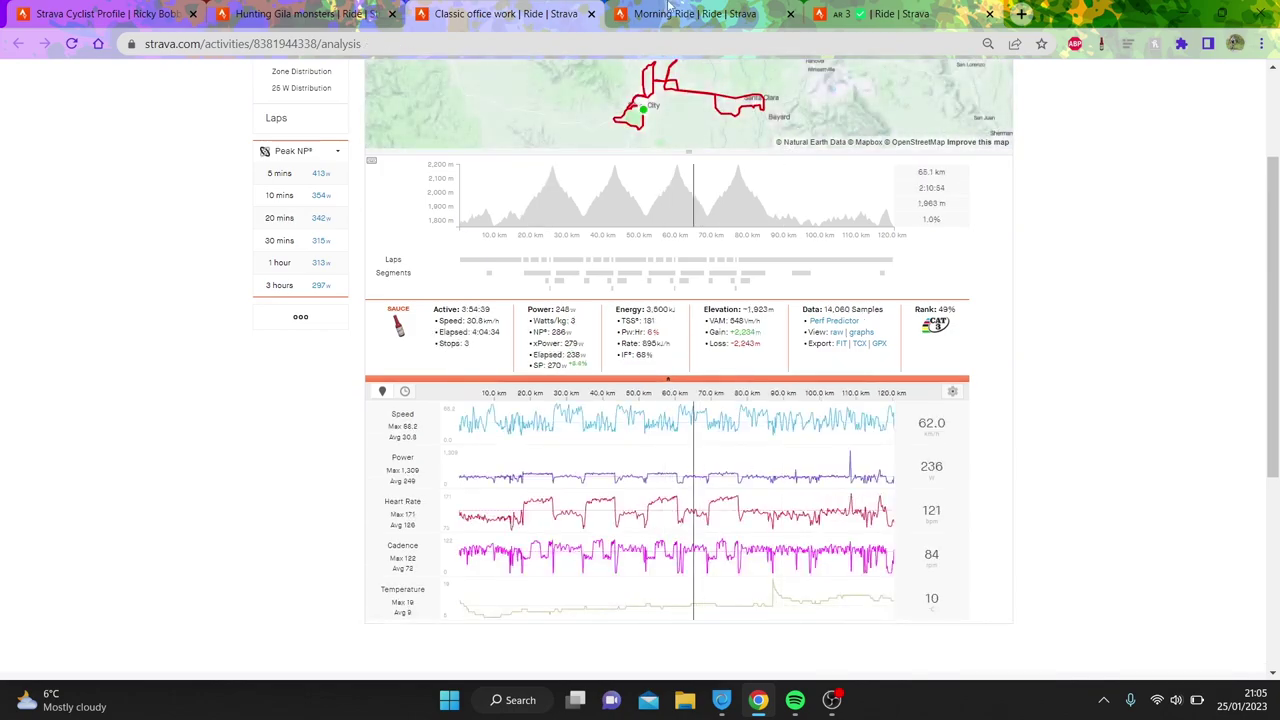
Close Classic office work and zoom the Morning Ride analysis to Laps 2, 6, 7 and 9
{"action": "middle_click", "coordinate": [537, 7]}
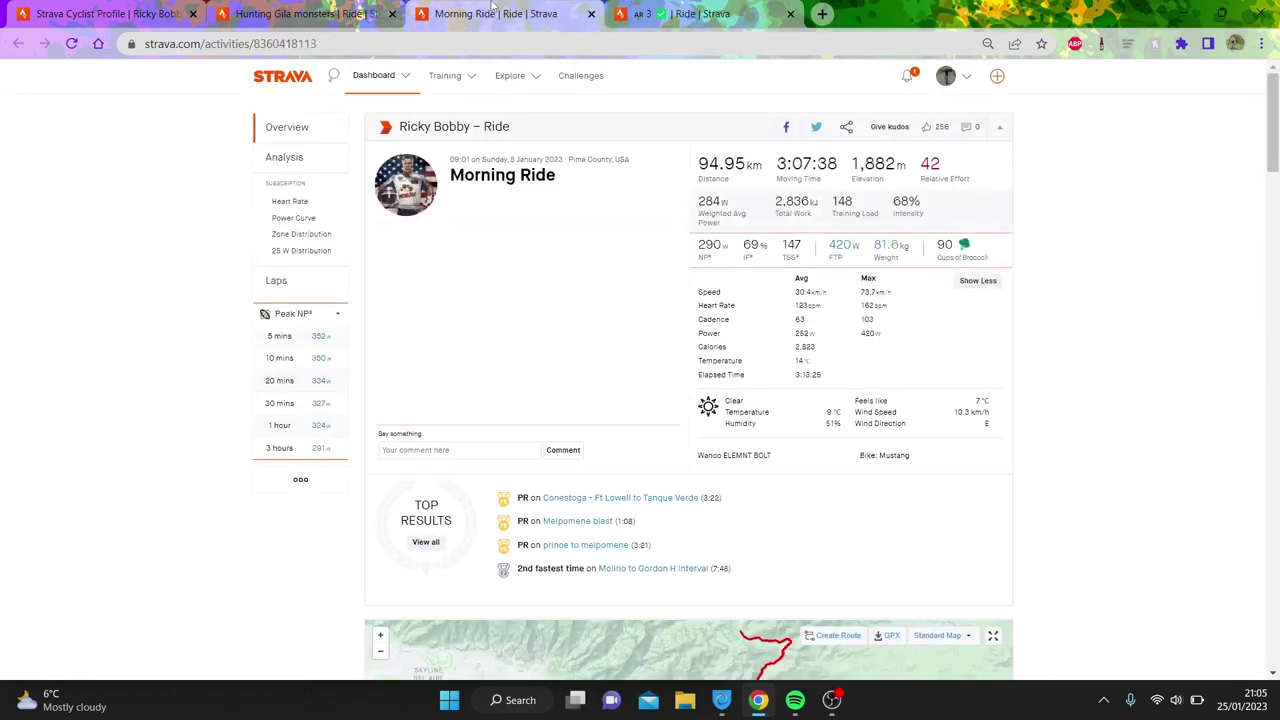
{"action": "left_click", "coordinate": [284, 160]}
{"action": "scroll", "coordinate": [1230, 287], "scroll_direction": "down", "scroll_amount": 2}
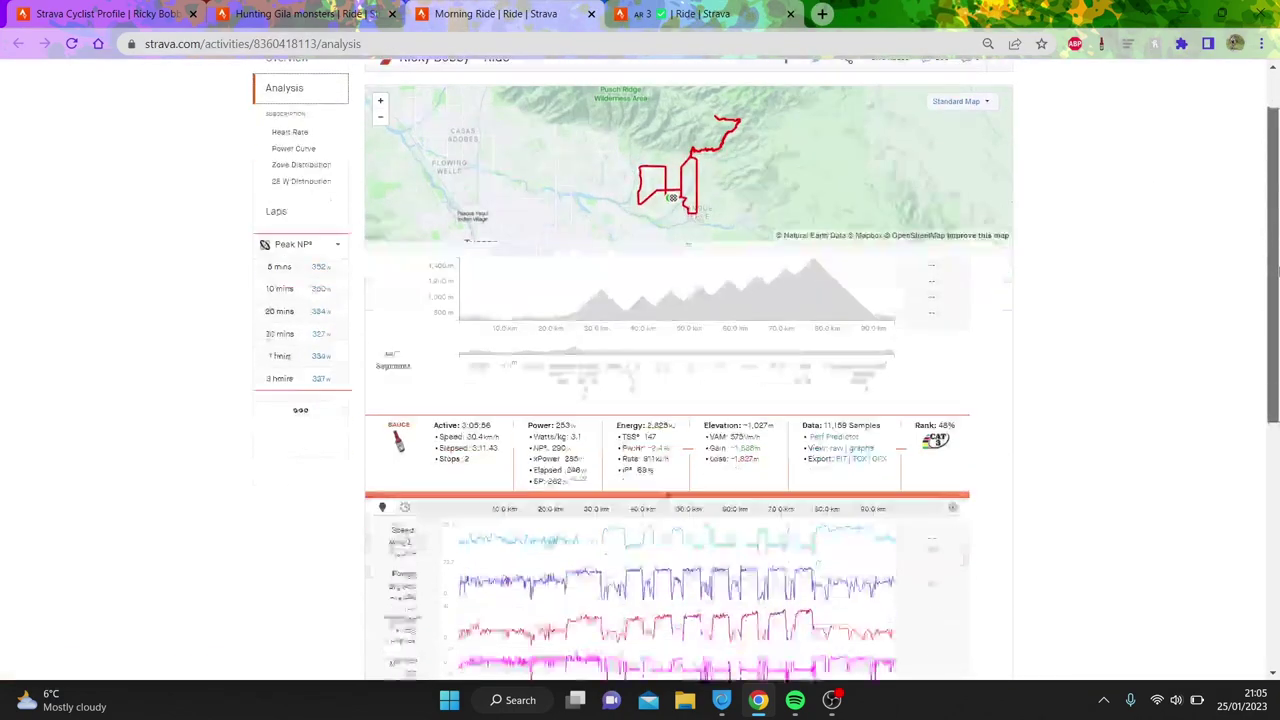
{"action": "left_click", "coordinate": [578, 294]}
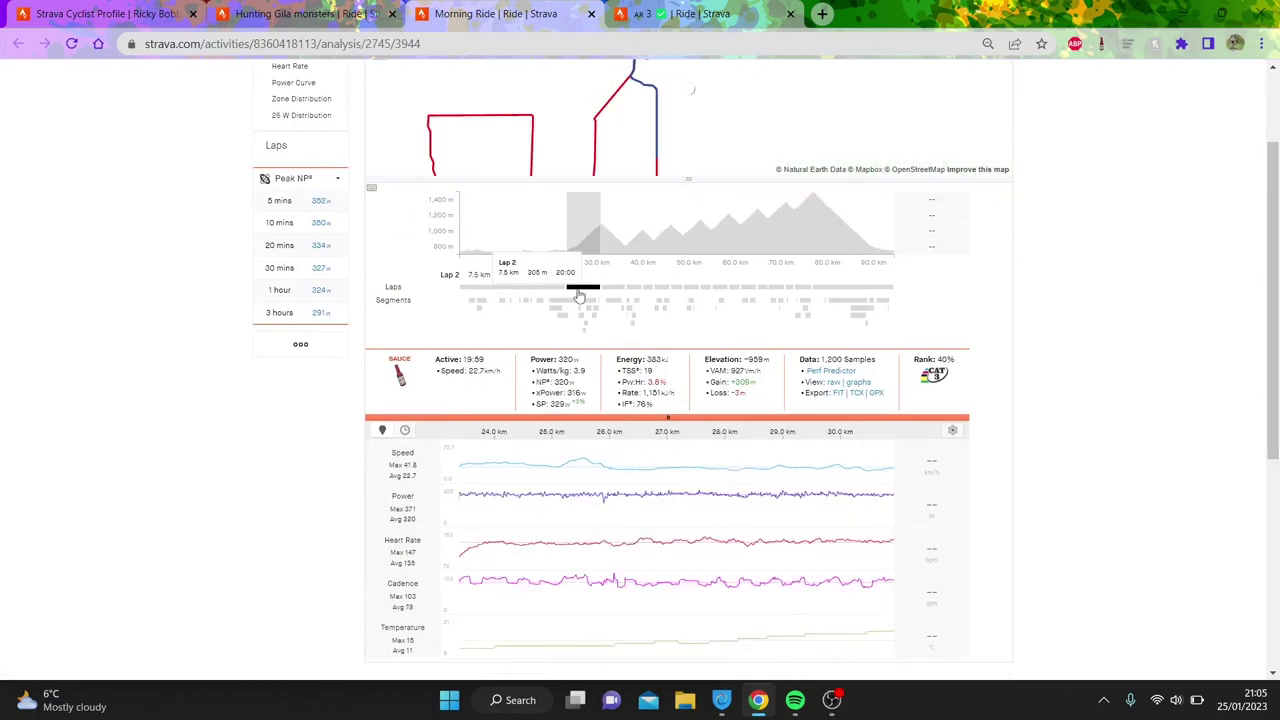
{"action": "left_click", "coordinate": [632, 289]}
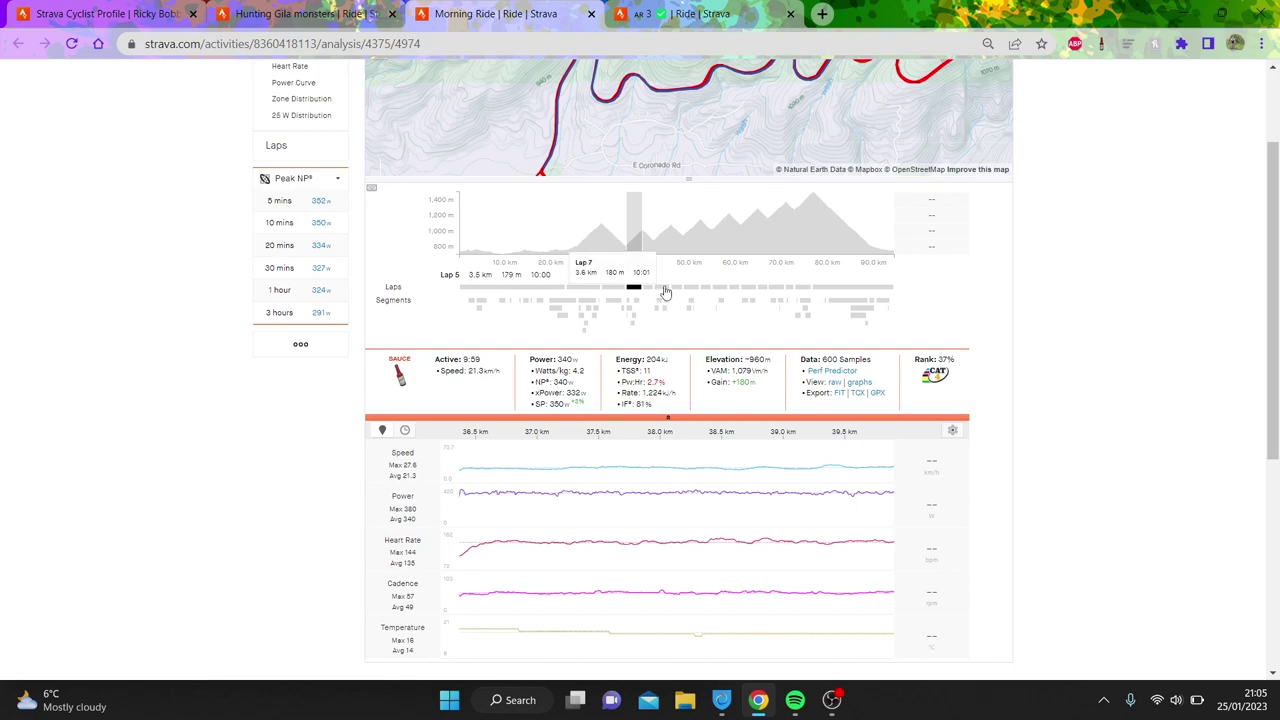
{"action": "left_click", "coordinate": [663, 289]}
{"action": "left_click", "coordinate": [691, 289]}
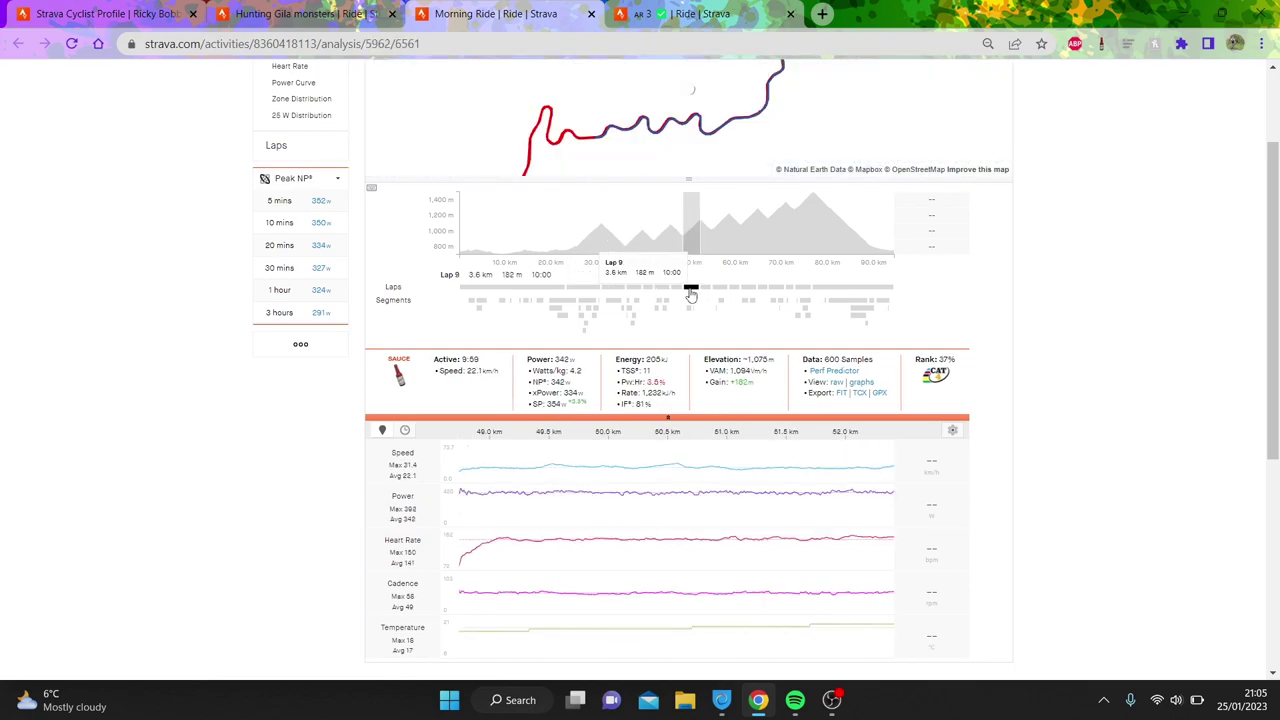
Zoom to Laps 13, 15 and 17 in turn, then deselect to show the whole ride
{"action": "left_click", "coordinate": [726, 290]}
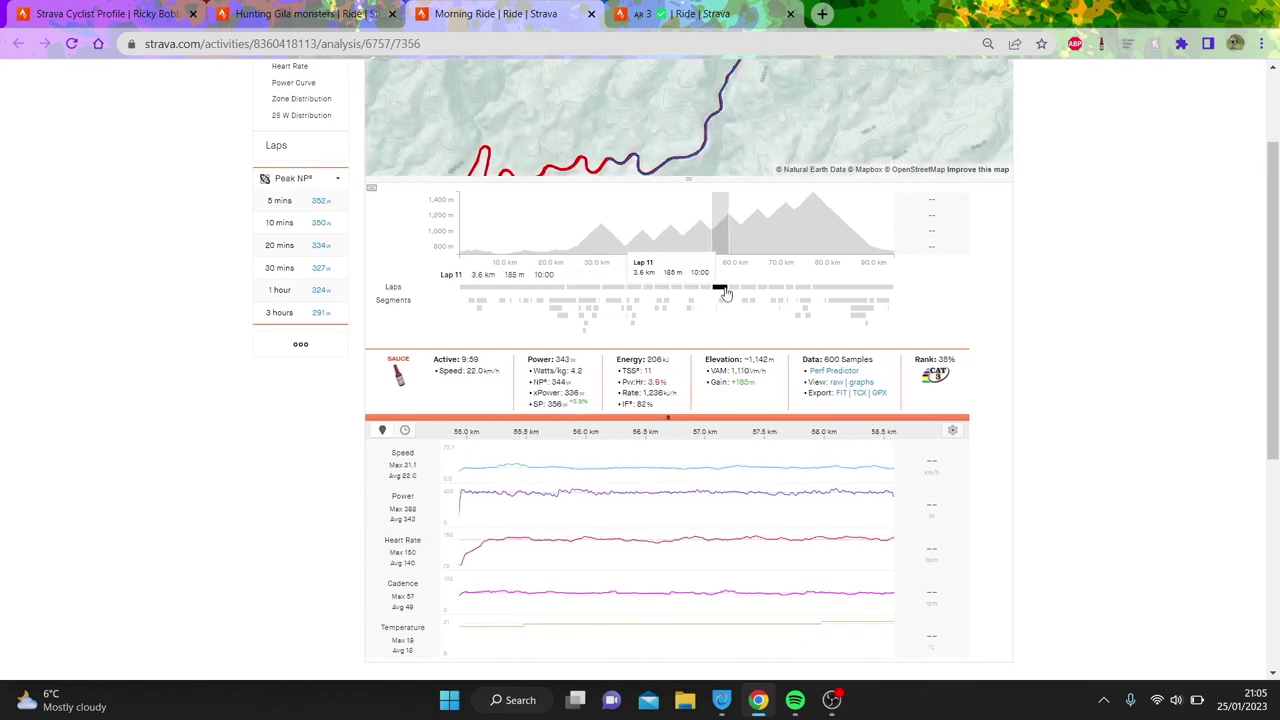
{"action": "left_click", "coordinate": [748, 290]}
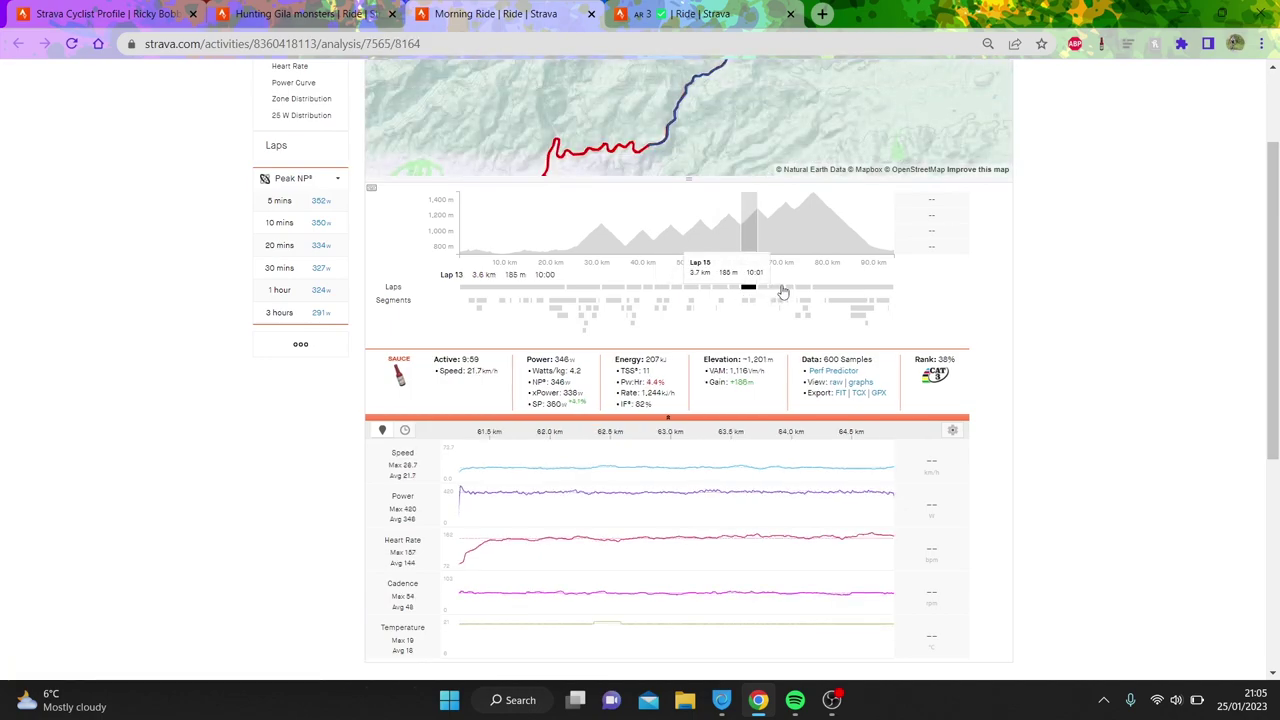
{"action": "left_click", "coordinate": [778, 289]}
{"action": "left_click", "coordinate": [803, 290]}
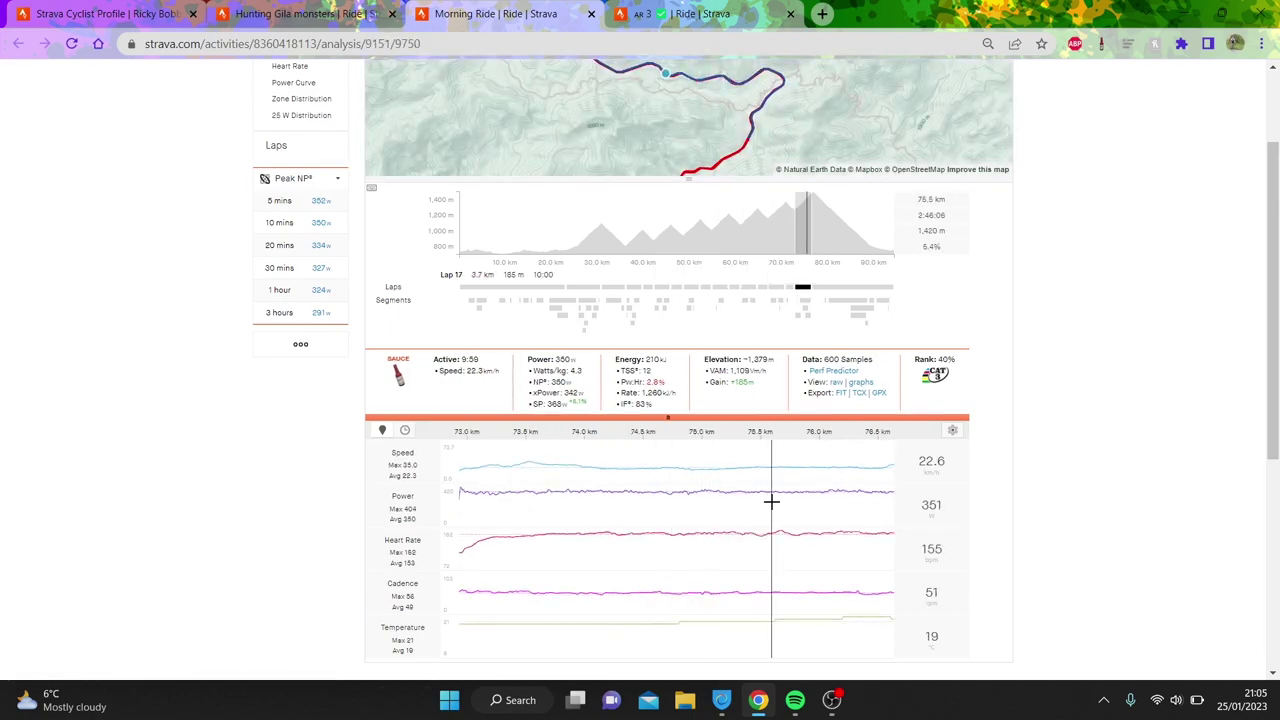
{"action": "left_click", "coordinate": [832, 491]}
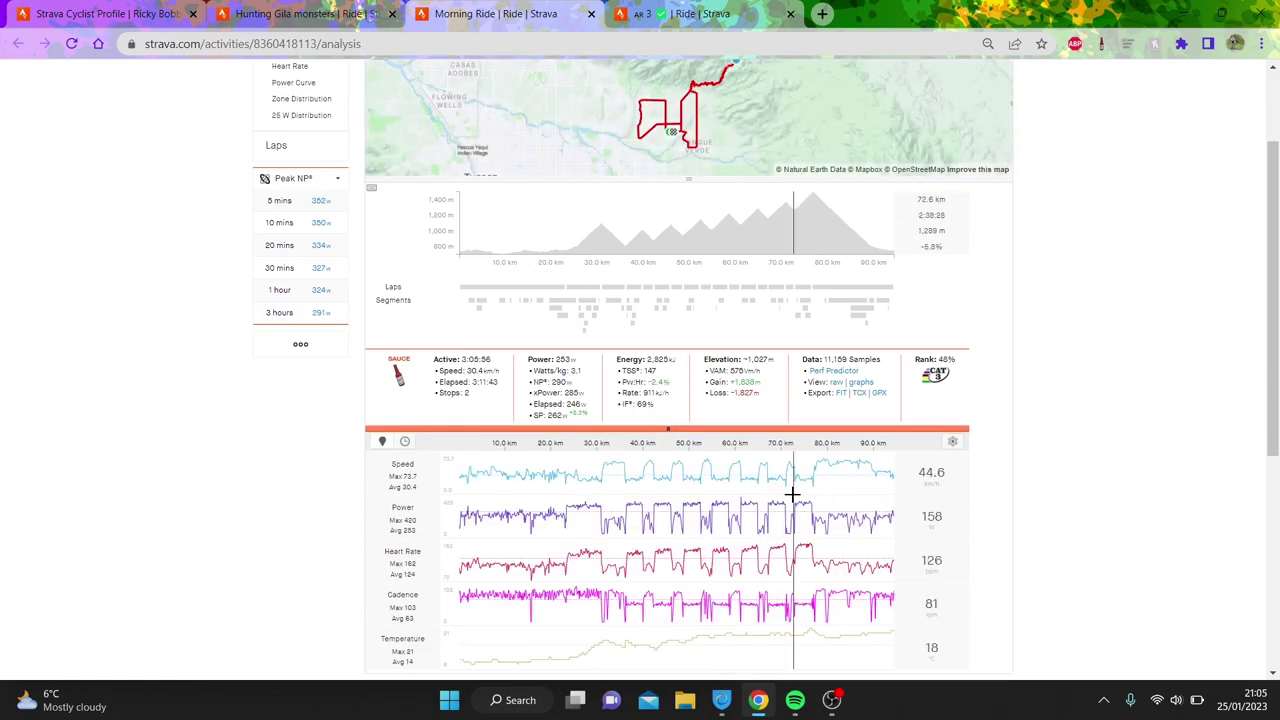
From the AR 3 ride, return to the profile and list the first 2023 week's activities
{"action": "left_click", "coordinate": [633, 8]}
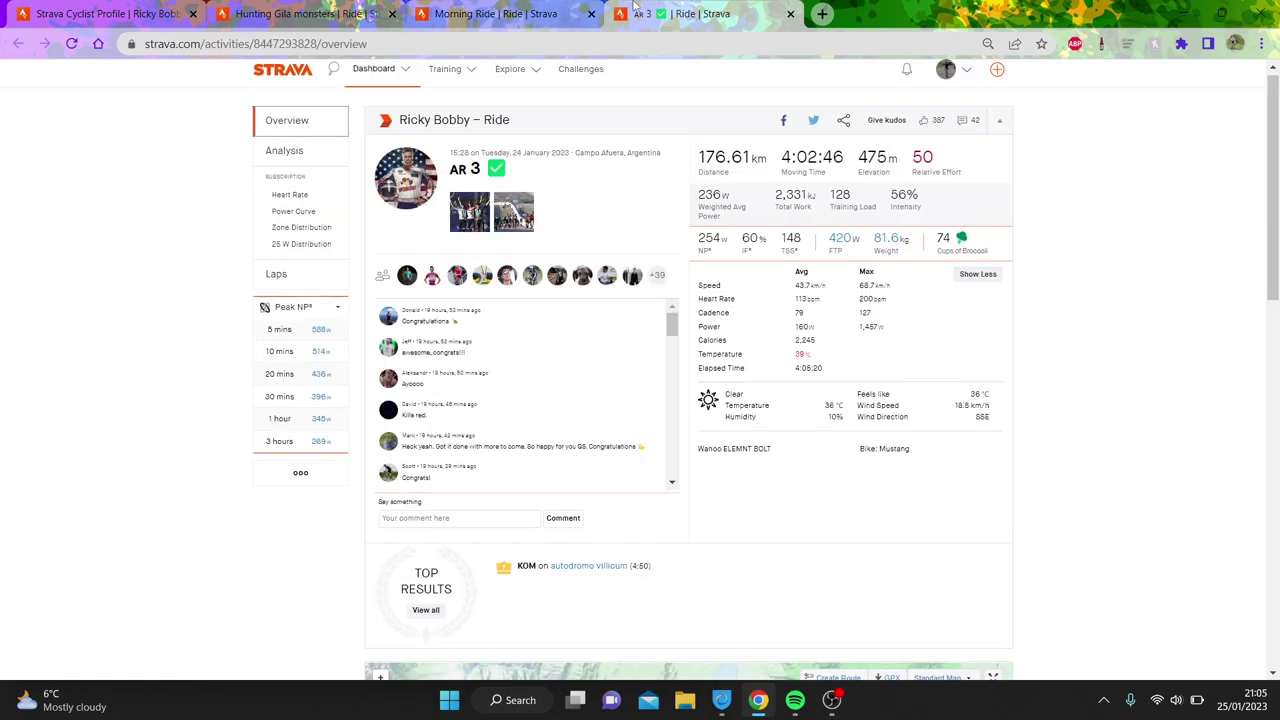
{"action": "left_click", "coordinate": [288, 151]}
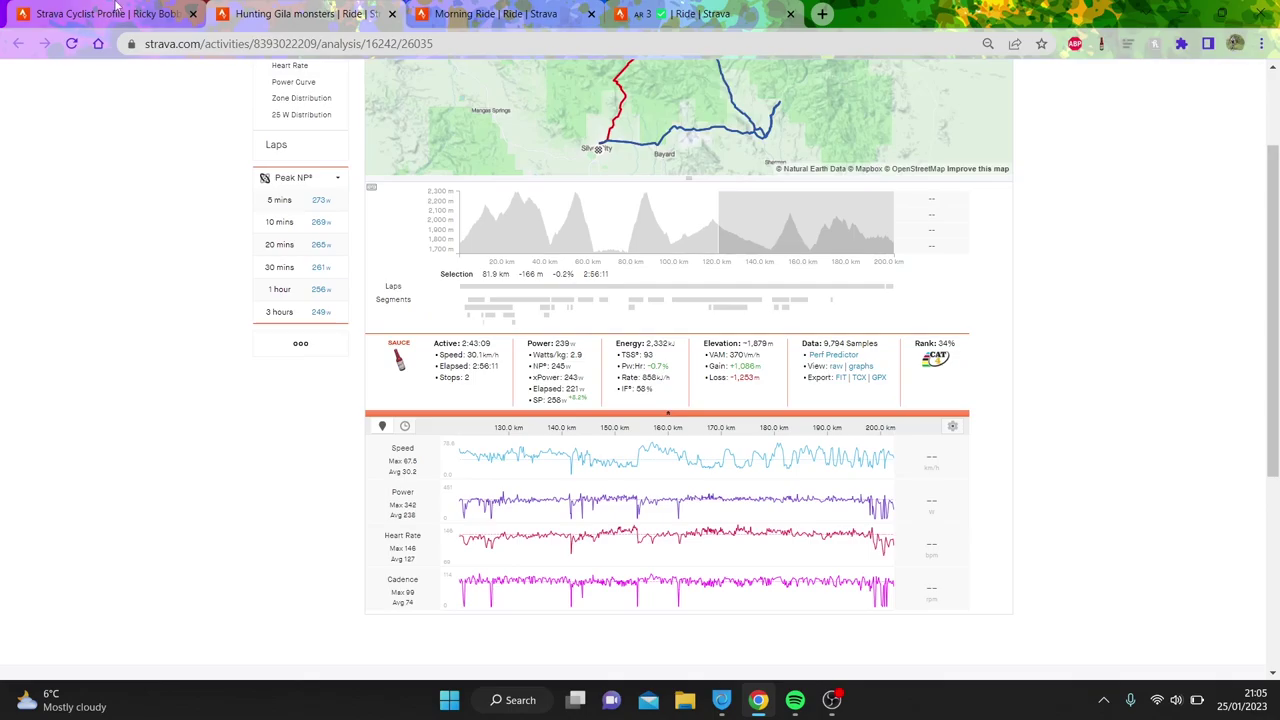
{"action": "left_click", "coordinate": [110, 13]}
{"action": "left_click_drag", "start_coordinate": [1272, 595], "coordinate": [1272, 134]}
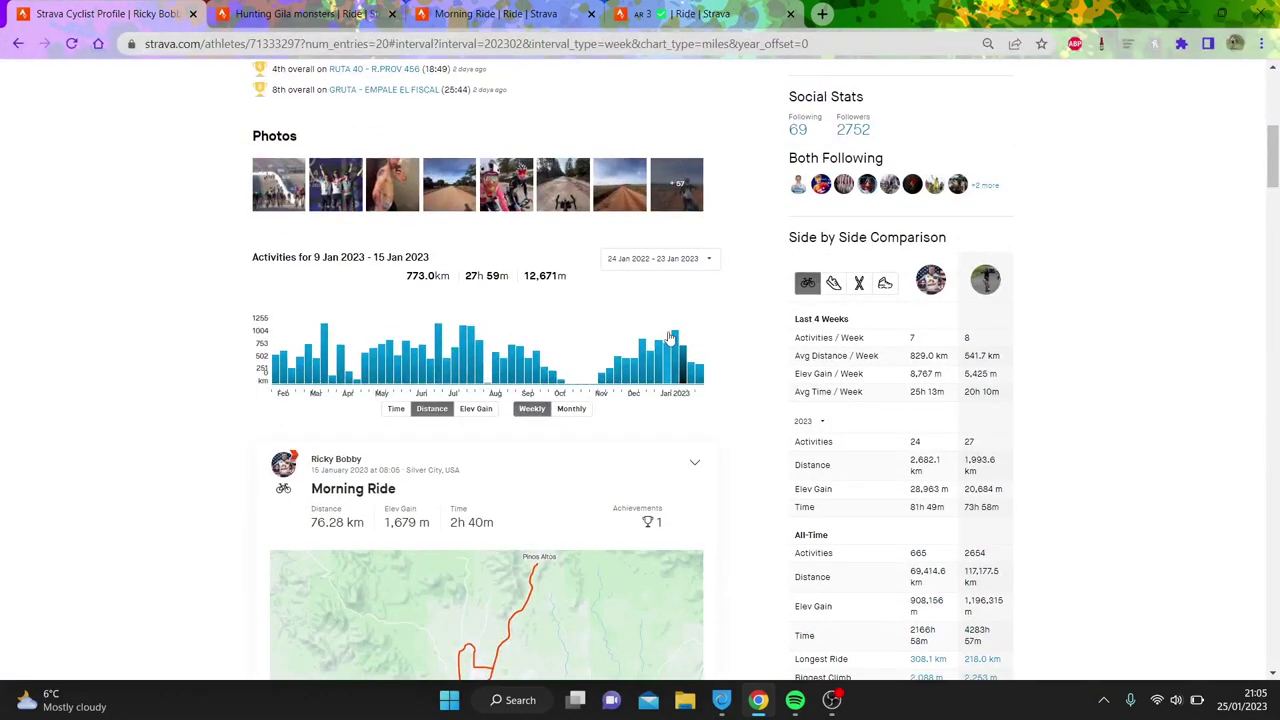
{"action": "left_click", "coordinate": [676, 340]}
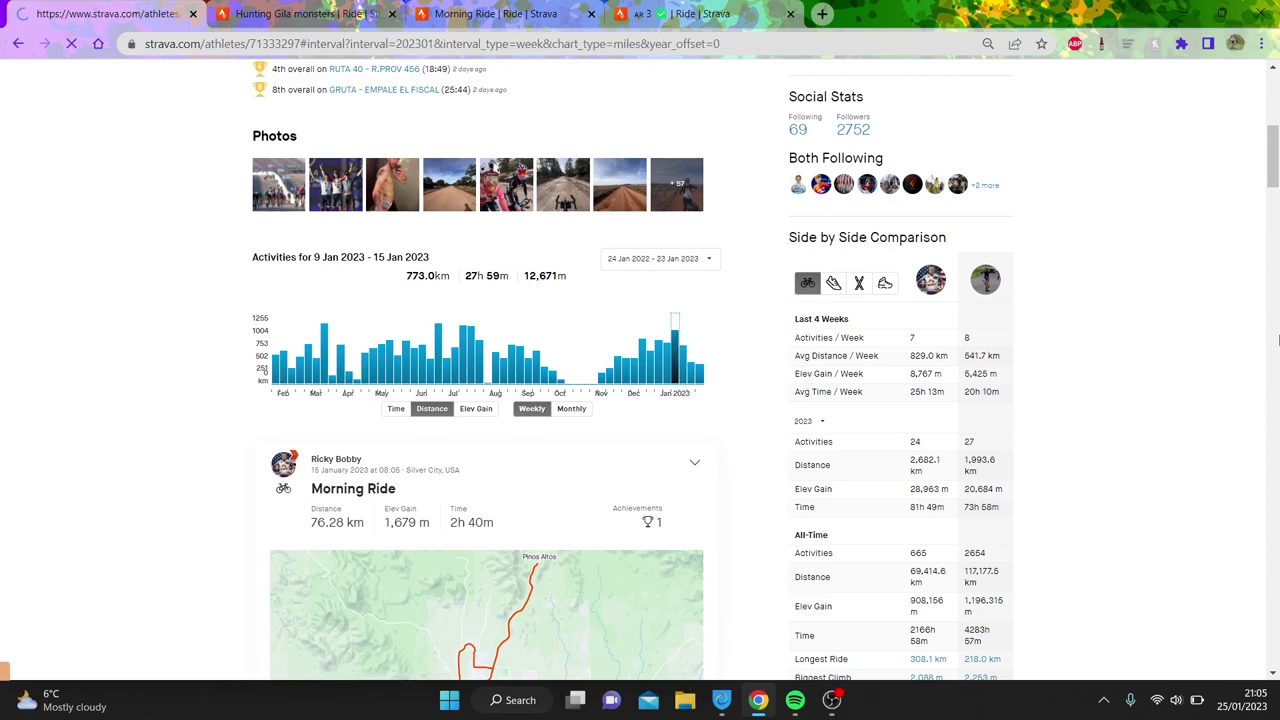
{"action": "left_click", "coordinate": [1276, 340]}
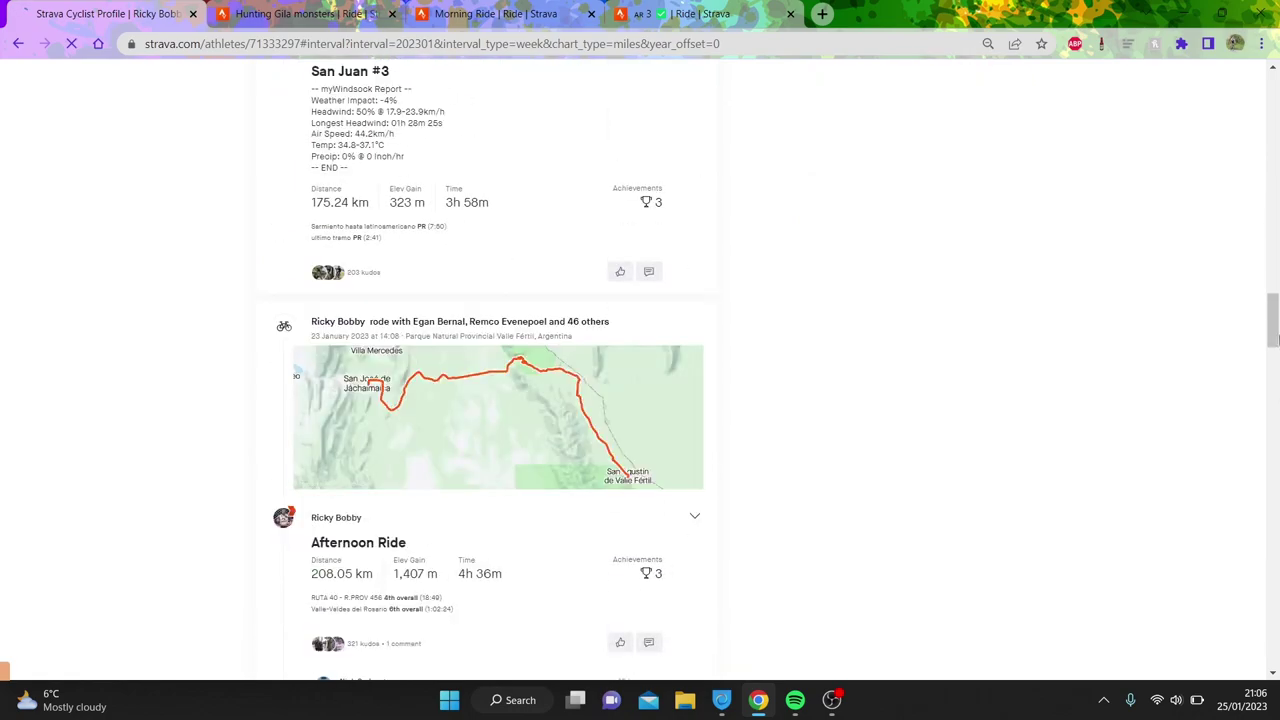
{"action": "left_click_drag", "start_coordinate": [1274, 340], "coordinate": [1247, 578]}
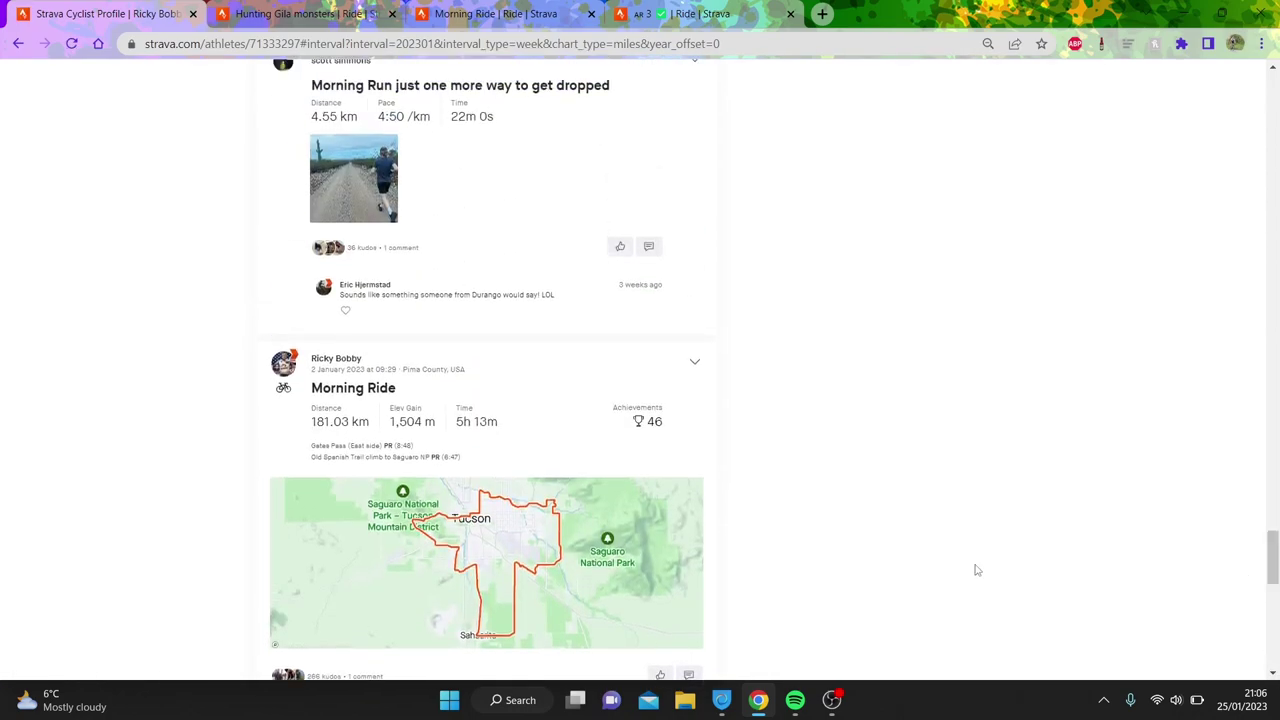
Open the 2 January and 3 January Morning Rides in new tabs
{"action": "middle_click", "coordinate": [650, 580]}
{"action": "scroll", "coordinate": [1278, 290], "scroll_direction": "up", "scroll_amount": 15}
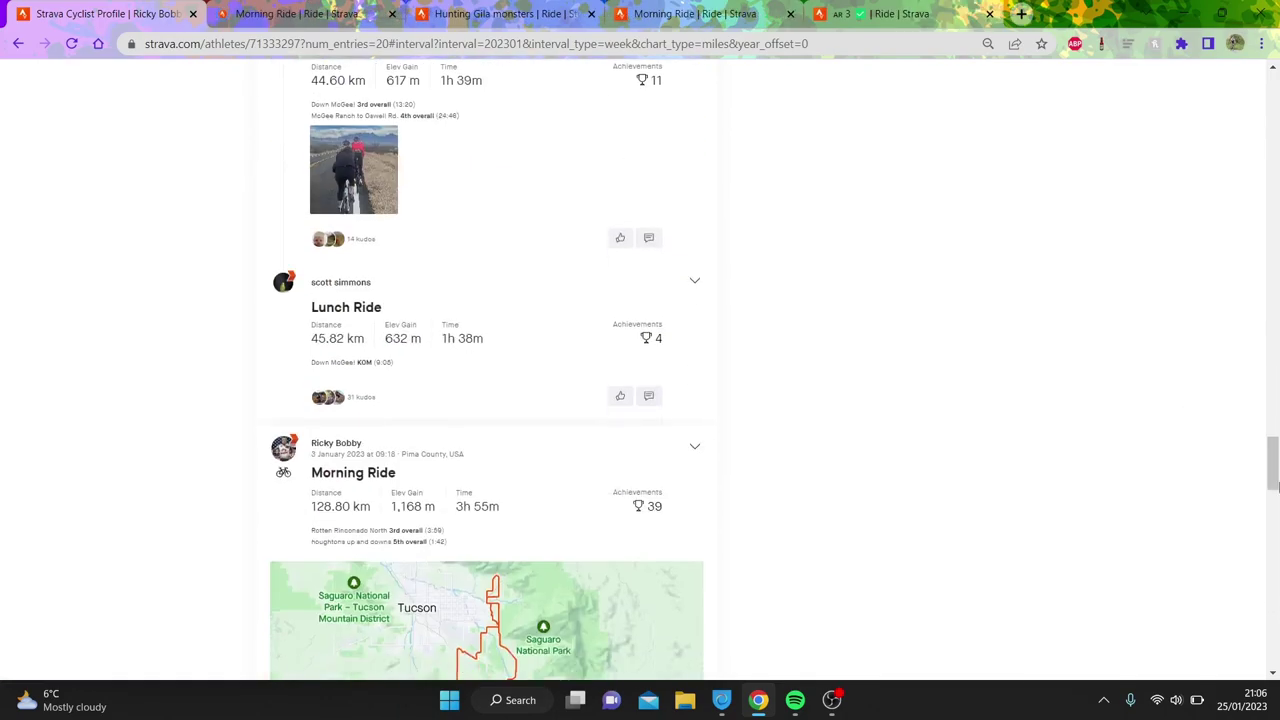
{"action": "middle_click", "coordinate": [555, 574]}
{"action": "scroll", "coordinate": [1278, 287], "scroll_direction": "up", "scroll_amount": 5}
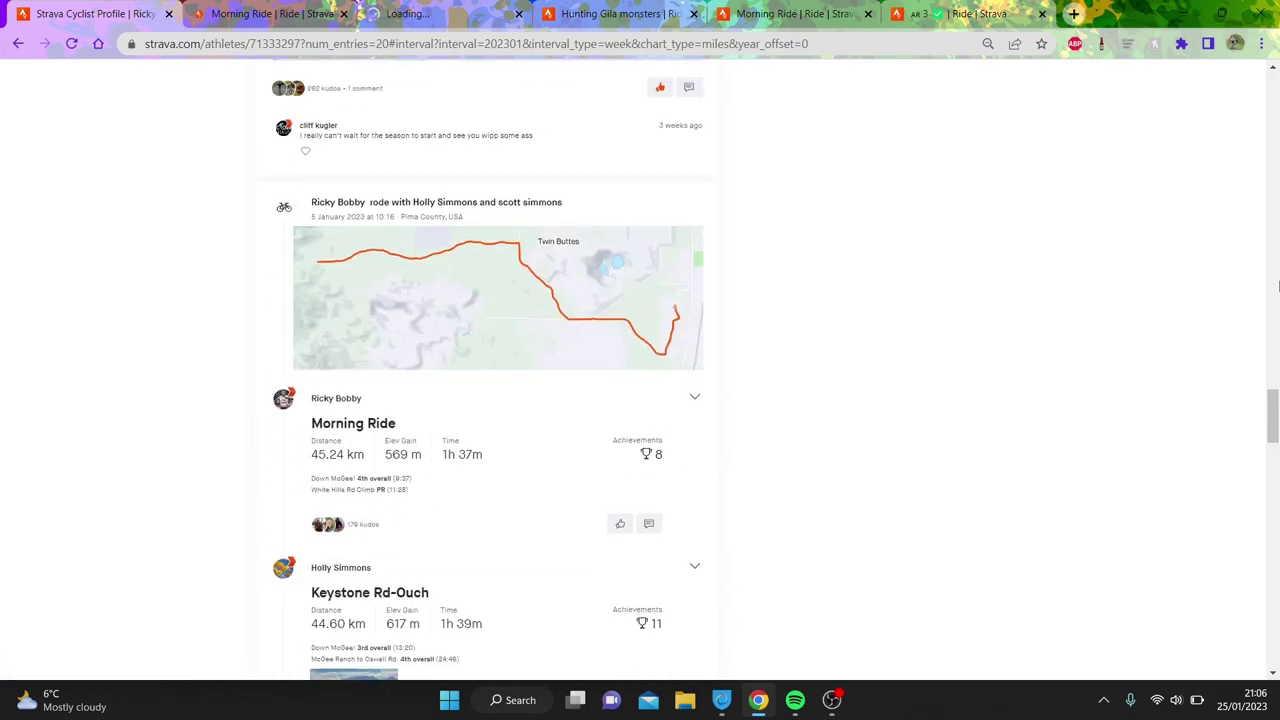
{"action": "scroll", "coordinate": [1278, 287], "scroll_direction": "up", "scroll_amount": 10}
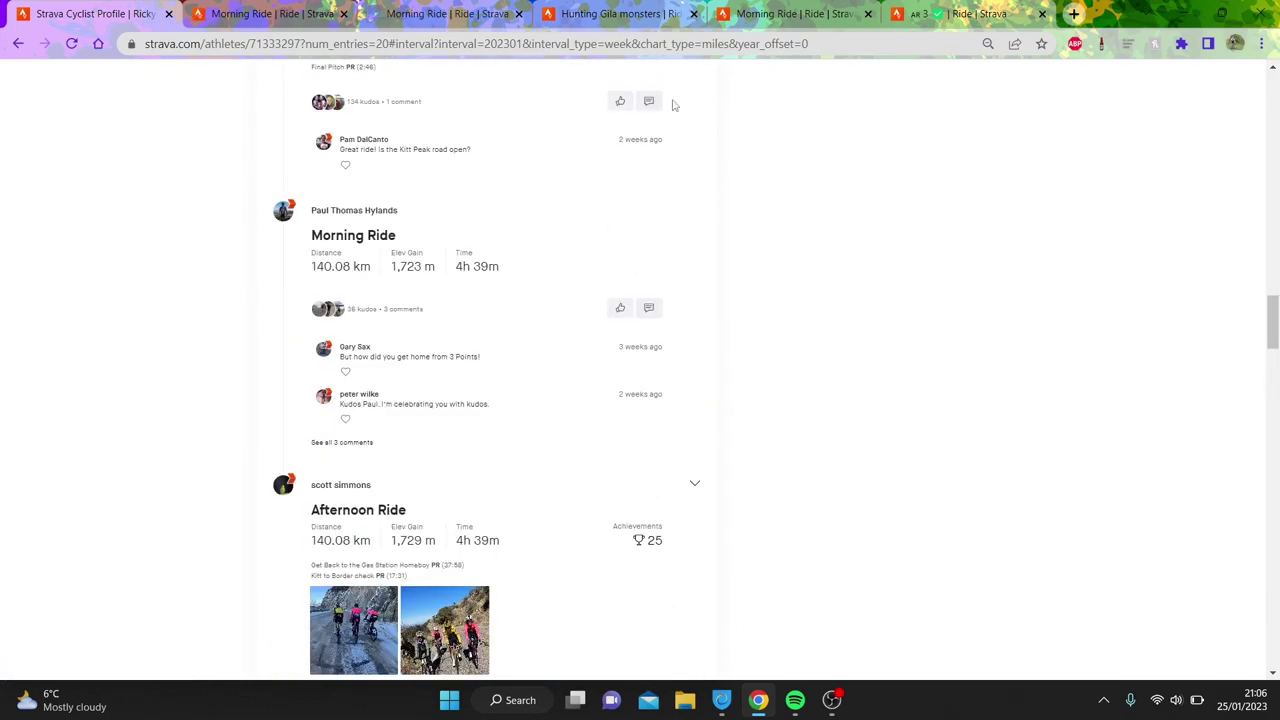
Open the analysis view of the 2 January Morning Ride
{"action": "left_click", "coordinate": [295, 8]}
{"action": "left_click", "coordinate": [277, 162]}
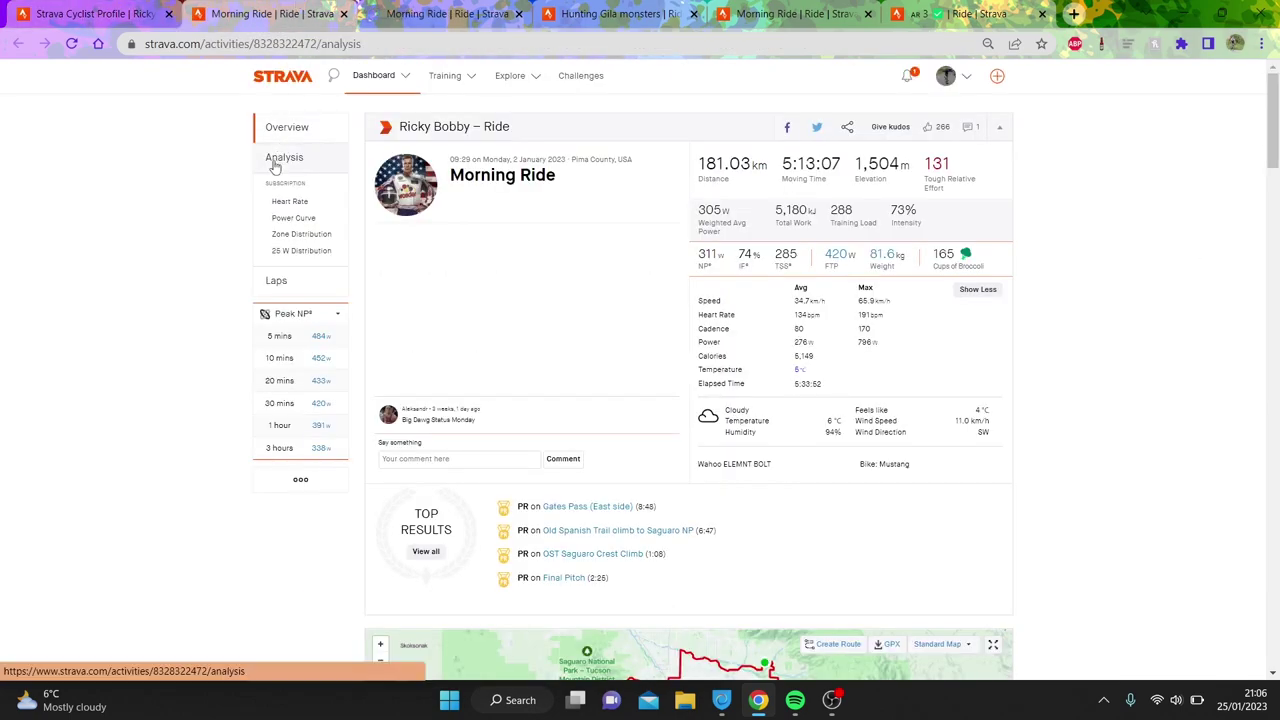
{"action": "scroll", "coordinate": [641, 337], "scroll_direction": "down", "scroll_amount": 2}
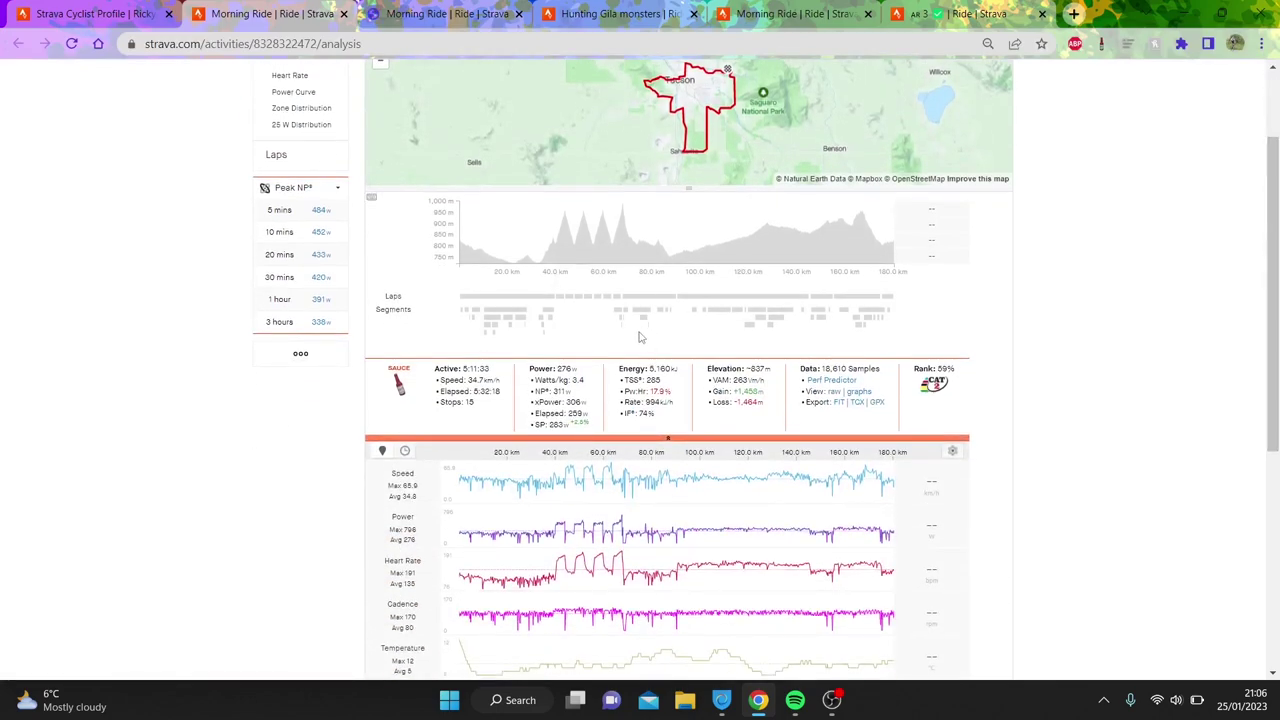
Zoom the analysis through Laps 2, 4, 5, 6, 8, 9 and 10 in turn
{"action": "left_click", "coordinate": [560, 298]}
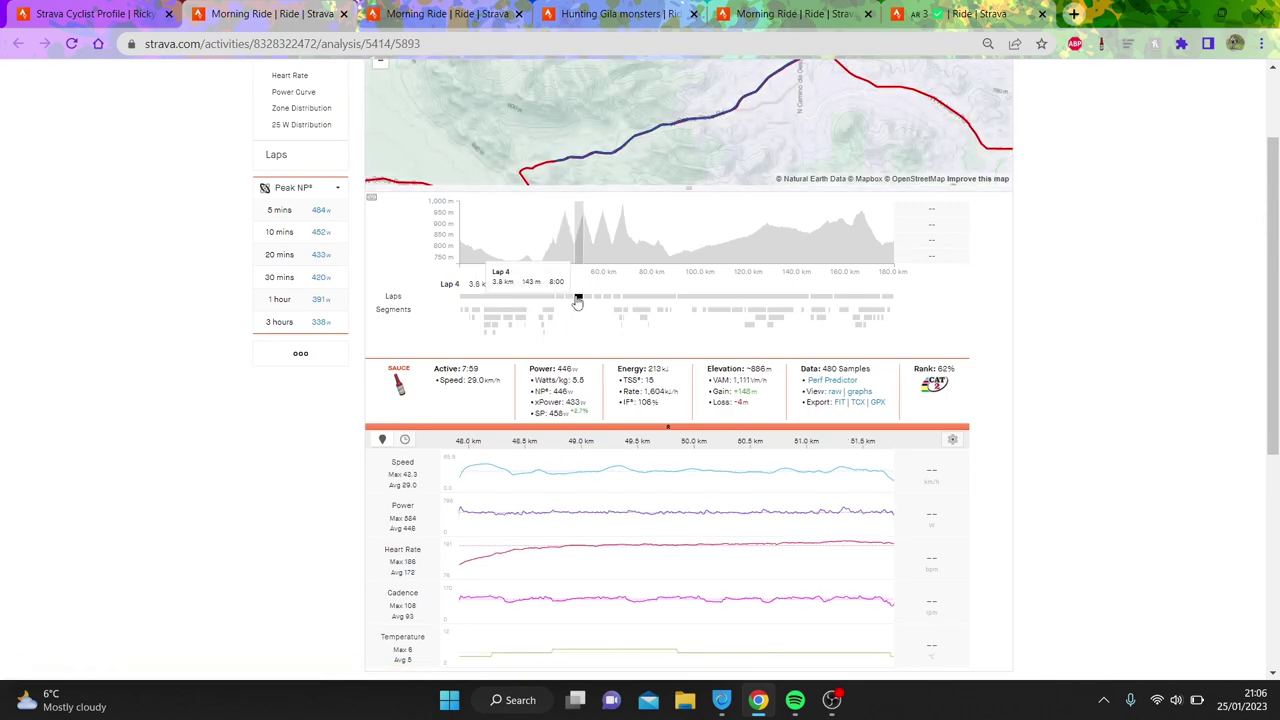
{"action": "left_click", "coordinate": [577, 298]}
{"action": "left_click", "coordinate": [590, 298]}
{"action": "left_click", "coordinate": [596, 299]}
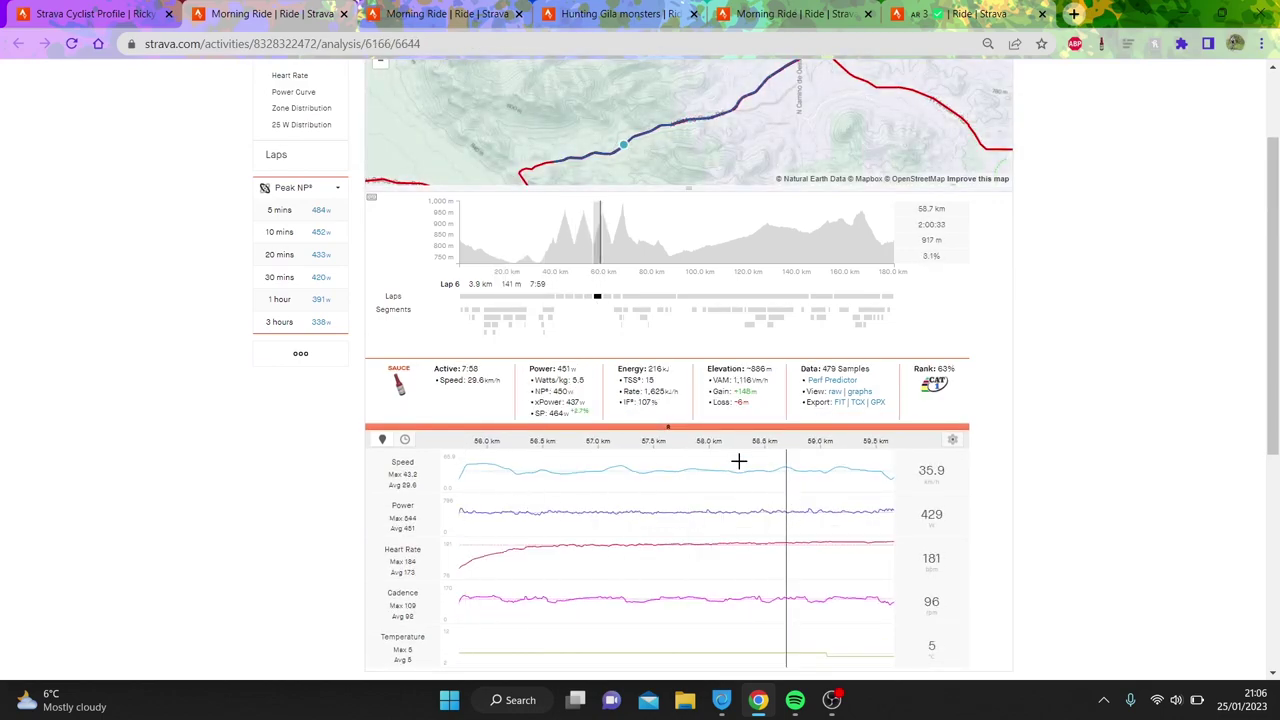
{"action": "left_click", "coordinate": [615, 298]}
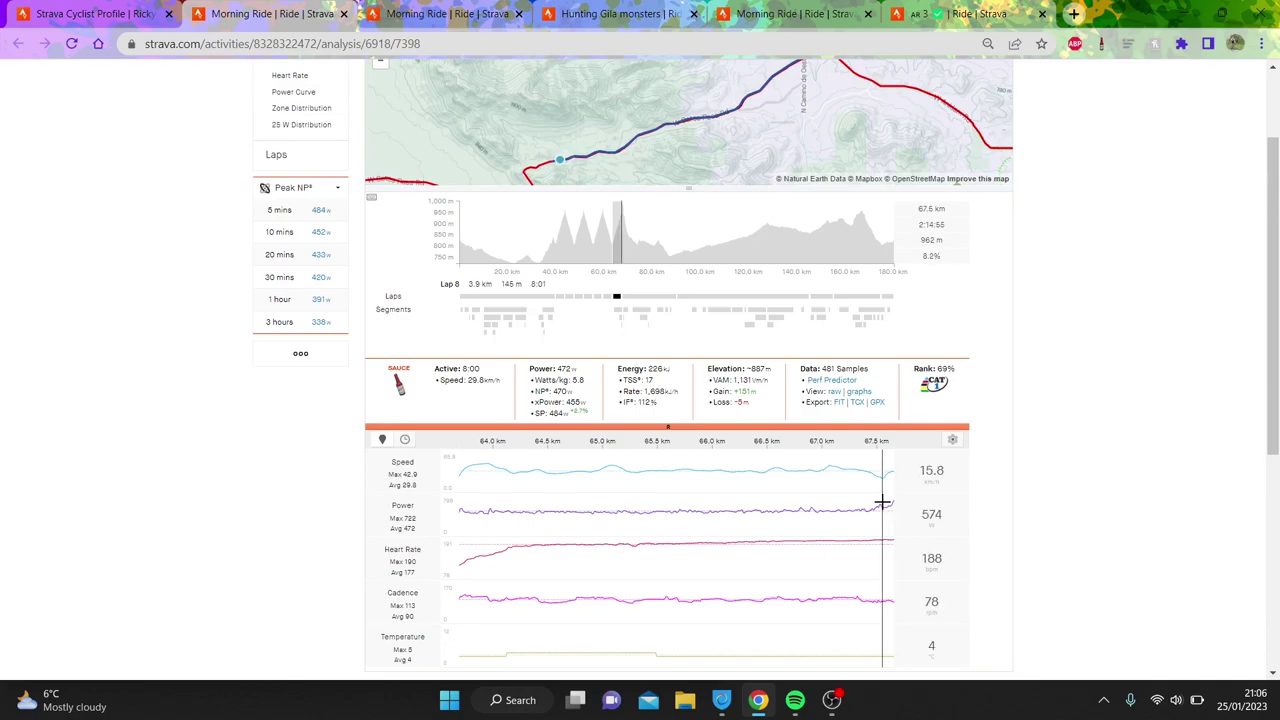
{"action": "left_click", "coordinate": [880, 500]}
{"action": "left_click", "coordinate": [650, 297]}
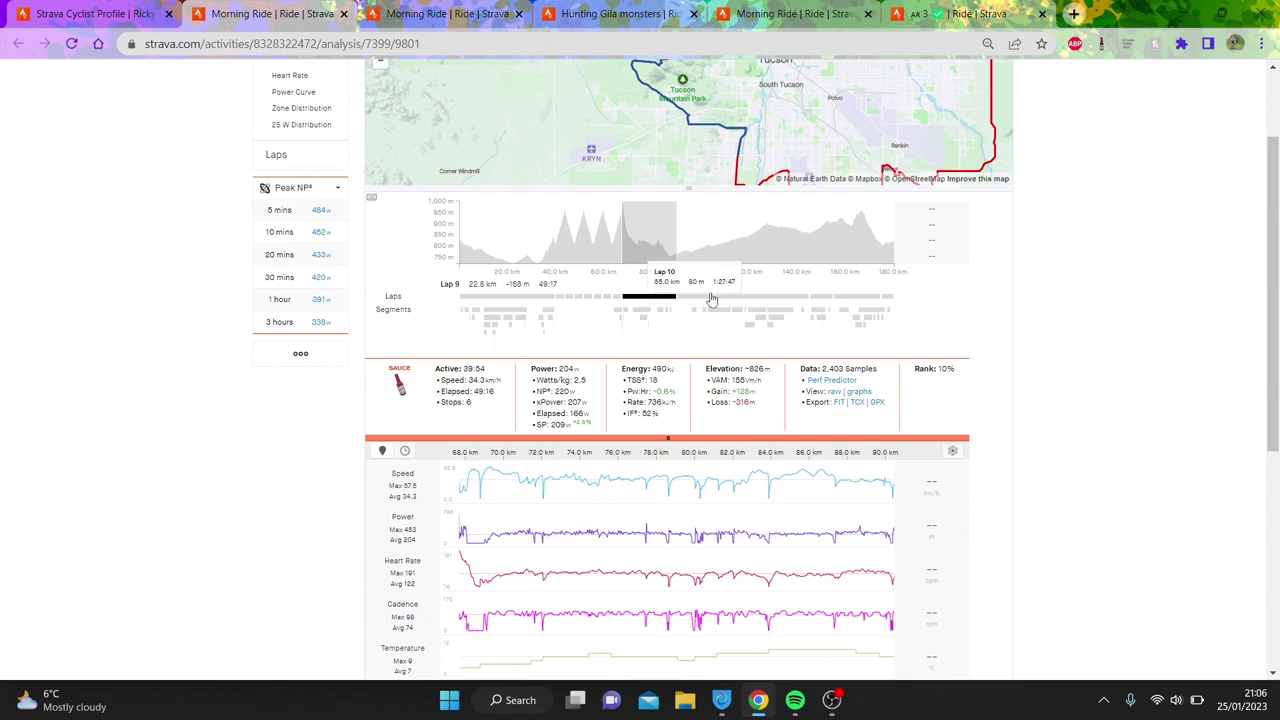
{"action": "left_click", "coordinate": [712, 297]}
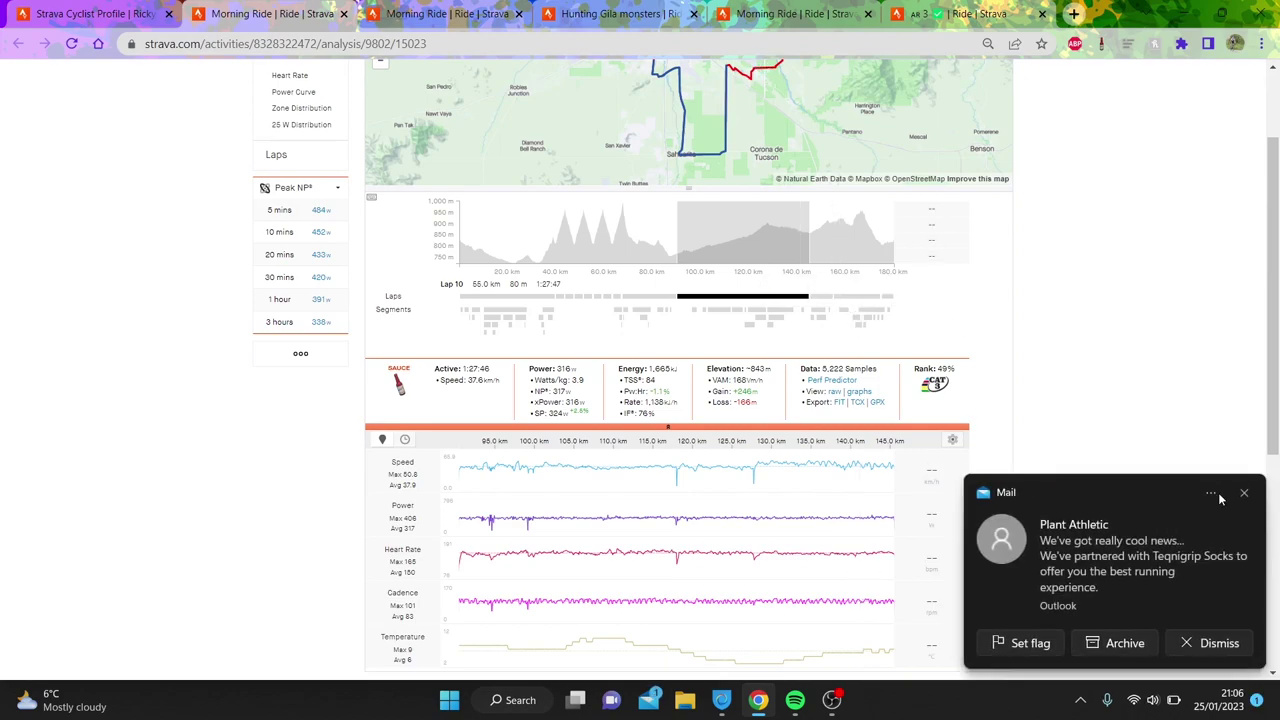
Dismiss the Mail notification and zoom the analysis to Lap 12 (19.7 km, 325 W)
{"action": "left_click", "coordinate": [1245, 492]}
{"action": "left_click", "coordinate": [877, 231]}
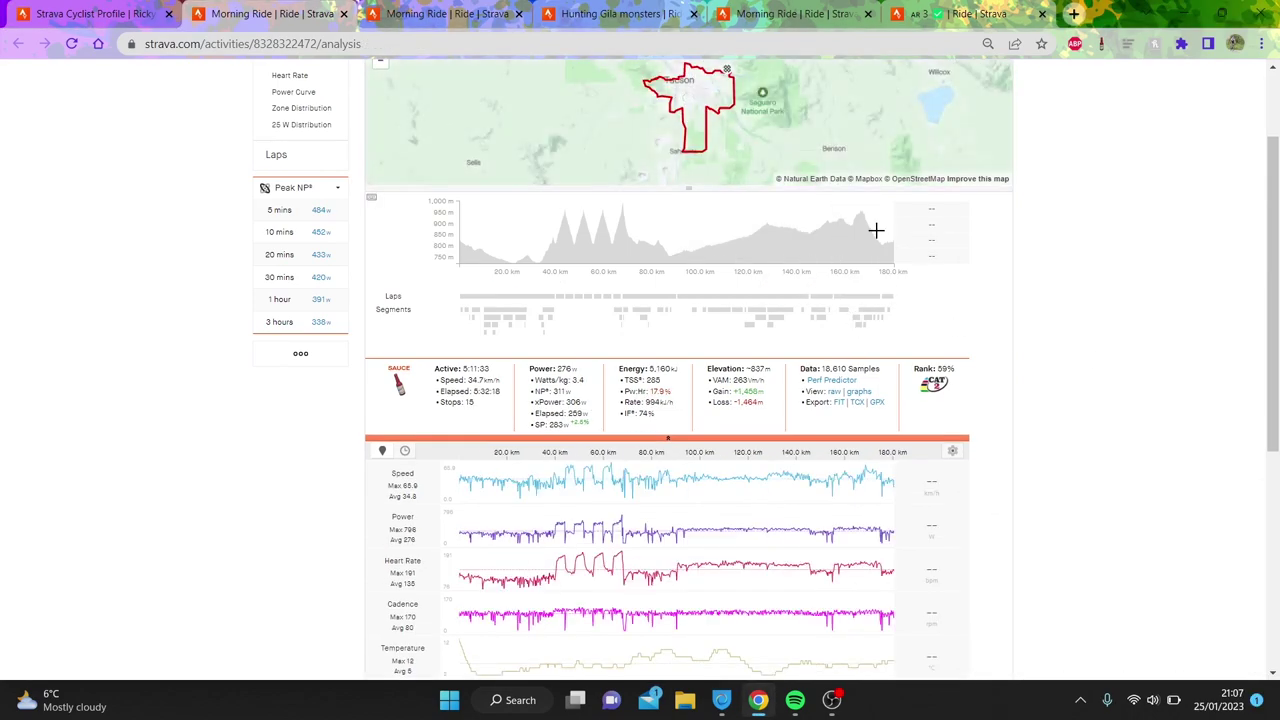
{"action": "left_click", "coordinate": [844, 296]}
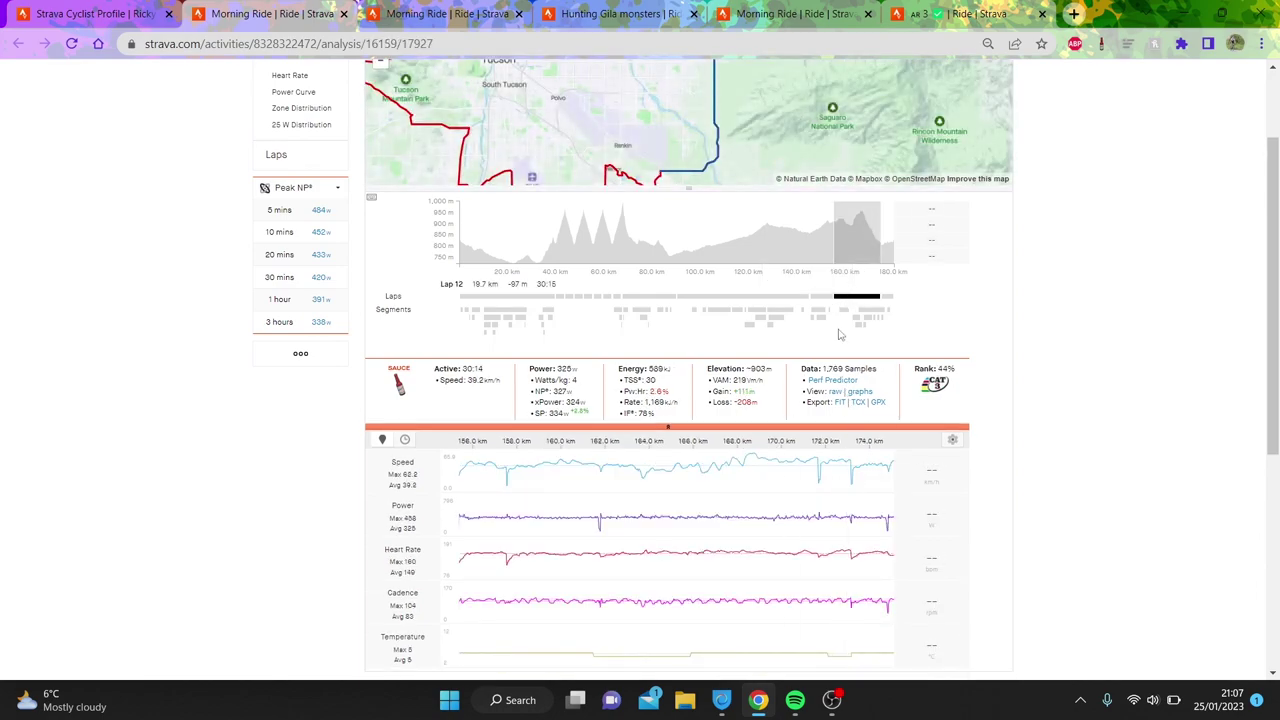
Review the 3 January Morning Ride's analysis, then return to its overview
{"action": "left_click", "coordinate": [430, 12]}
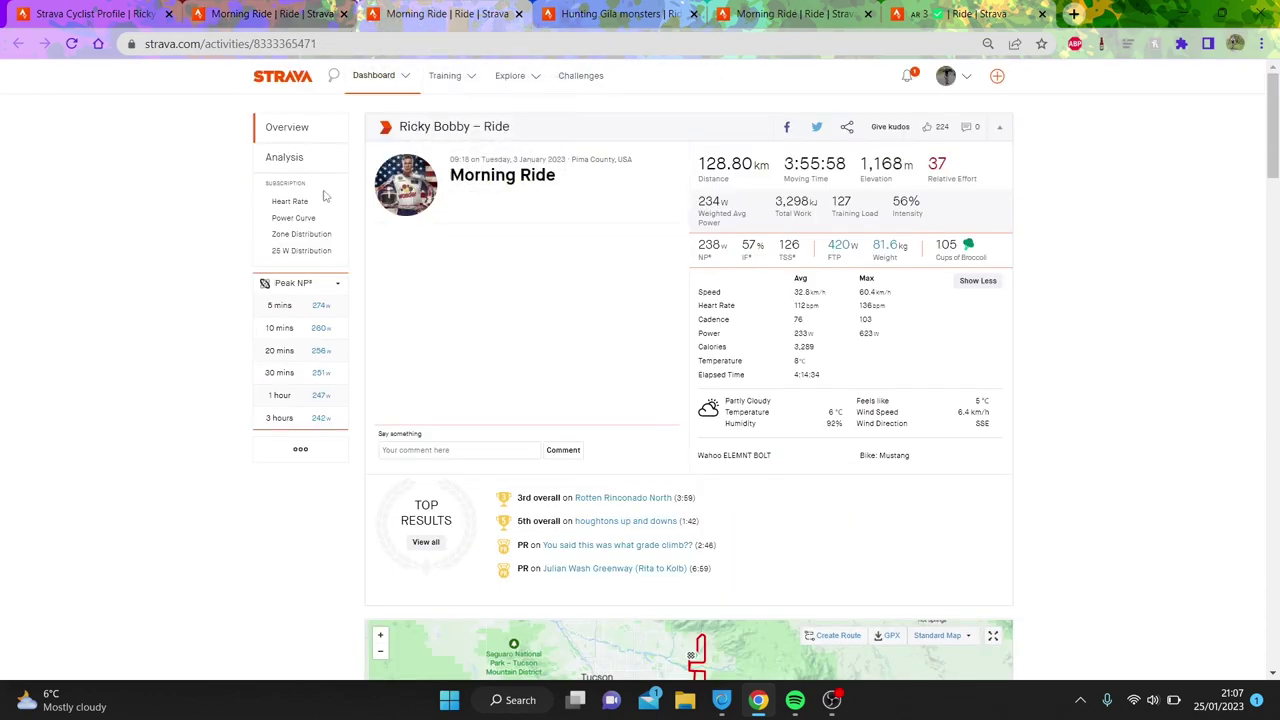
{"action": "left_click", "coordinate": [303, 167]}
{"action": "scroll", "coordinate": [1077, 246], "scroll_direction": "down", "scroll_amount": 2}
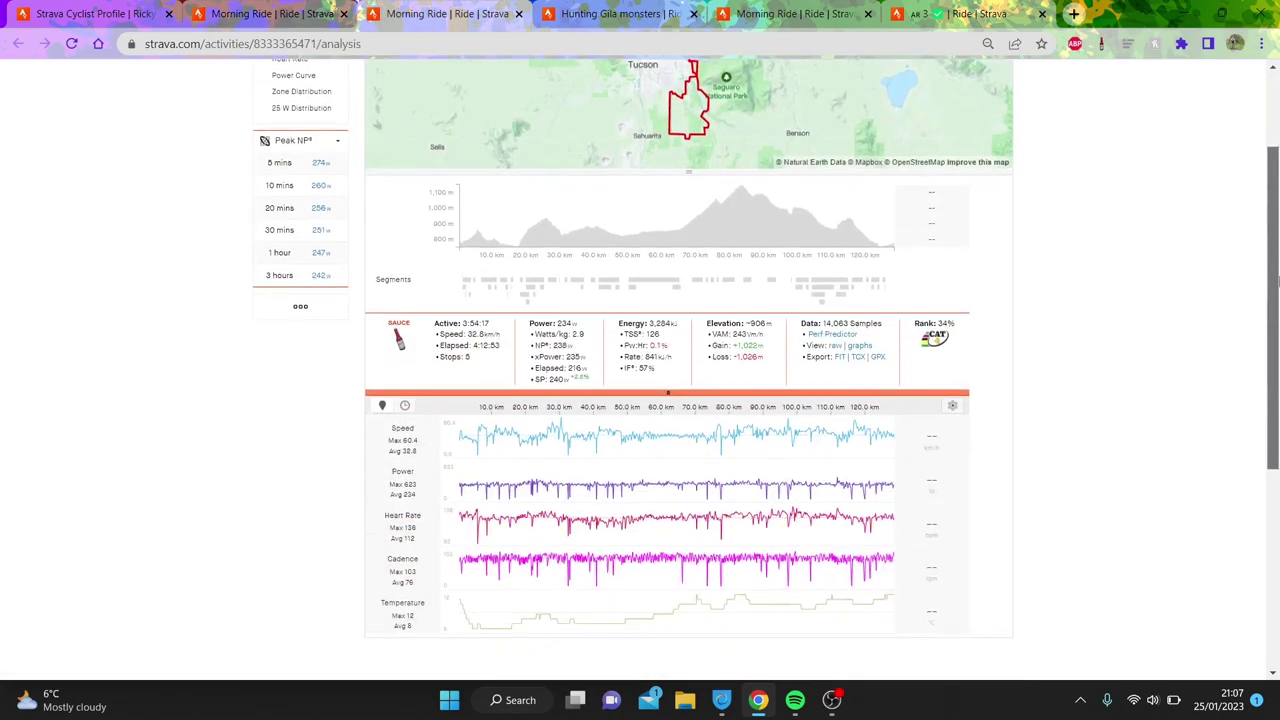
{"action": "scroll", "coordinate": [1250, 250], "scroll_direction": "up", "scroll_amount": 2}
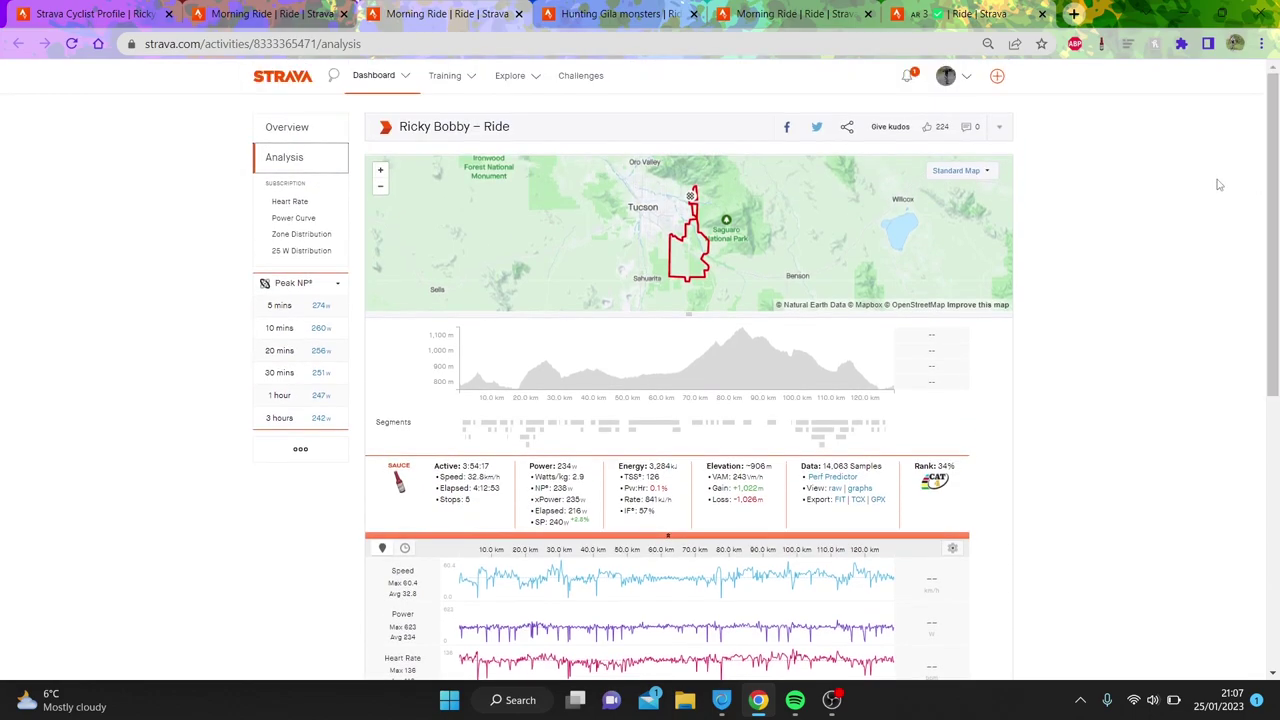
{"action": "left_click", "coordinate": [338, 138]}
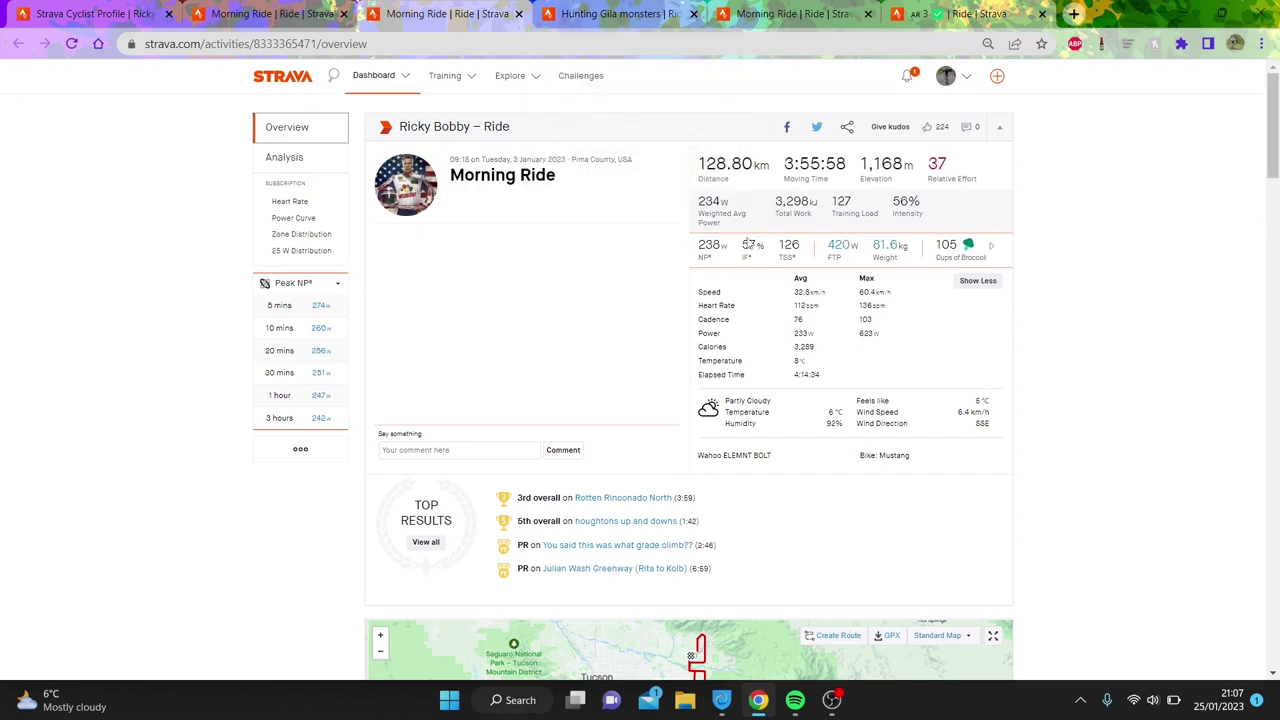
Move through the other ride tabs to the AR 3 stage and show its full analysis
{"action": "left_click", "coordinate": [563, 8]}
{"action": "left_click", "coordinate": [772, 8]}
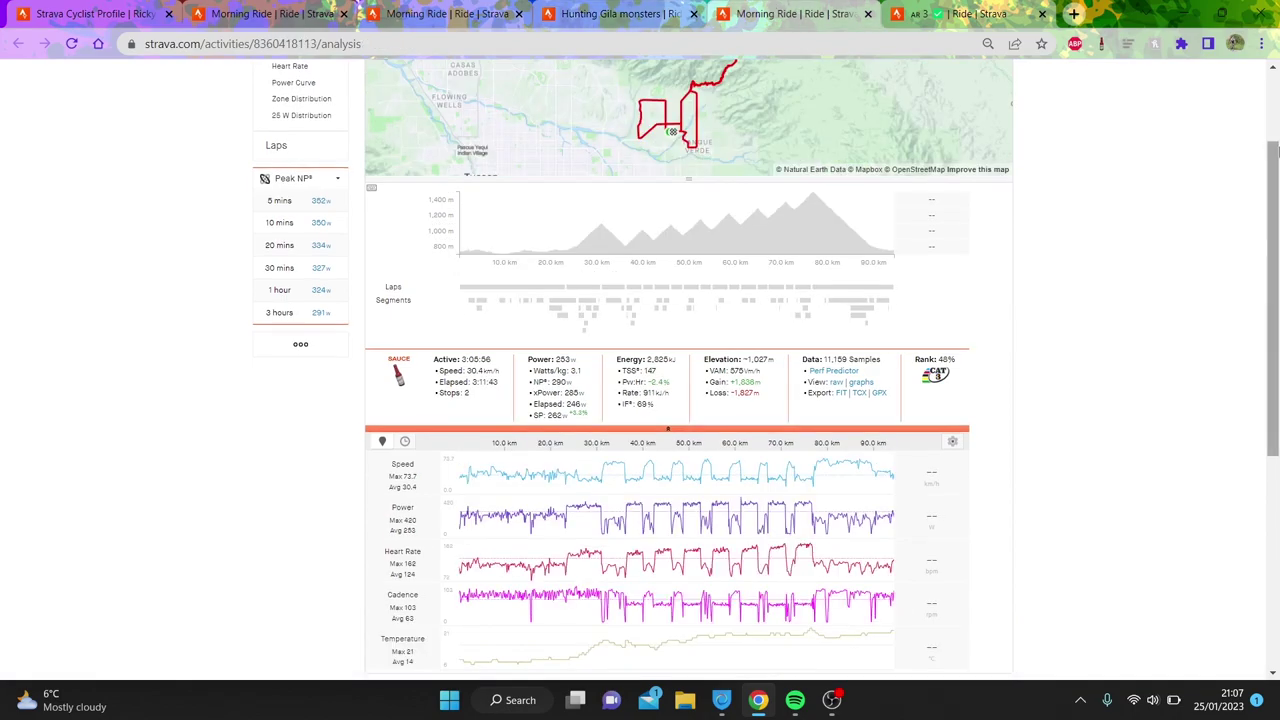
{"action": "scroll", "coordinate": [1257, 90], "scroll_direction": "up", "scroll_amount": 2}
{"action": "left_click", "coordinate": [900, 12]}
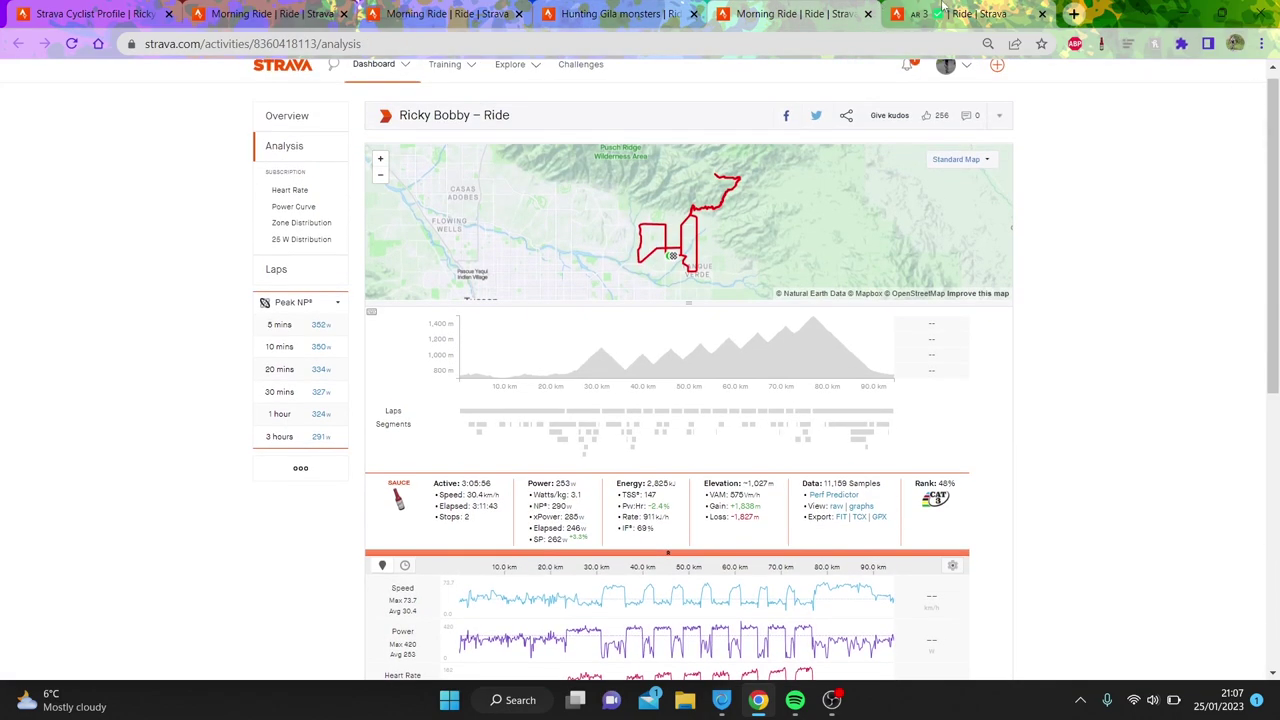
{"action": "left_click", "coordinate": [285, 155]}
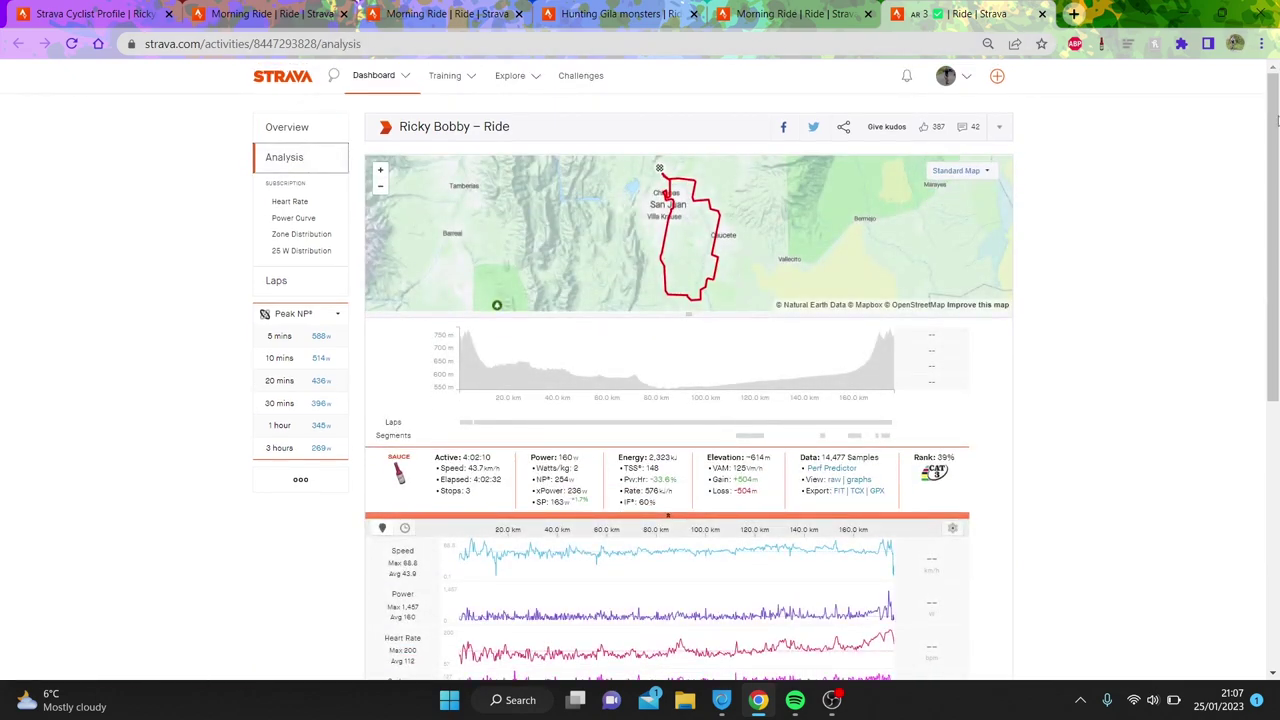
{"action": "left_click_drag", "start_coordinate": [1276, 142], "coordinate": [1277, 207]}
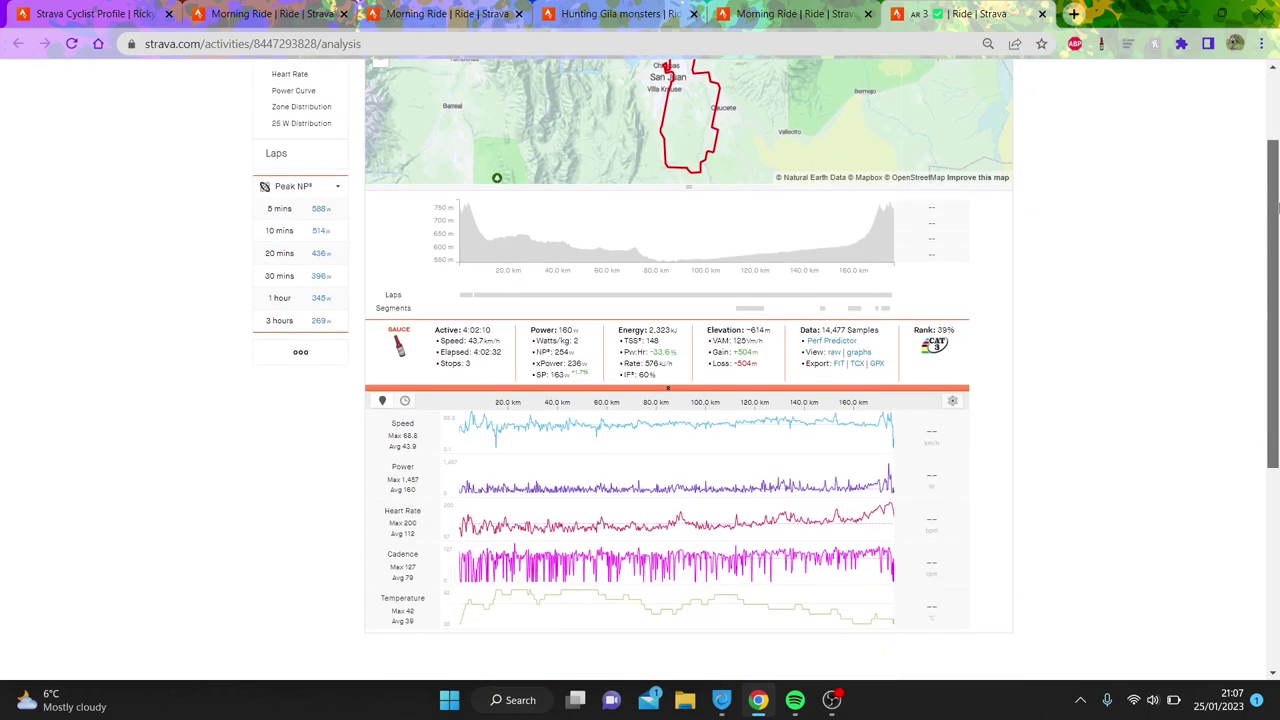